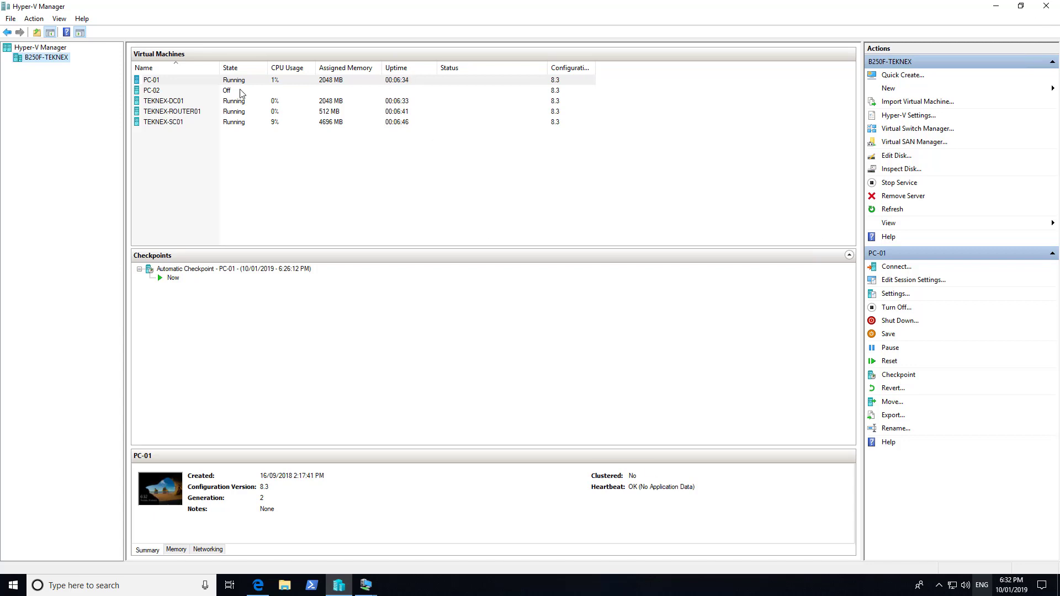
# Step: Show the taskbar previews of the open TEKNEX-SC01 and PC-01 VM connections
pyautogui.click(366, 593)
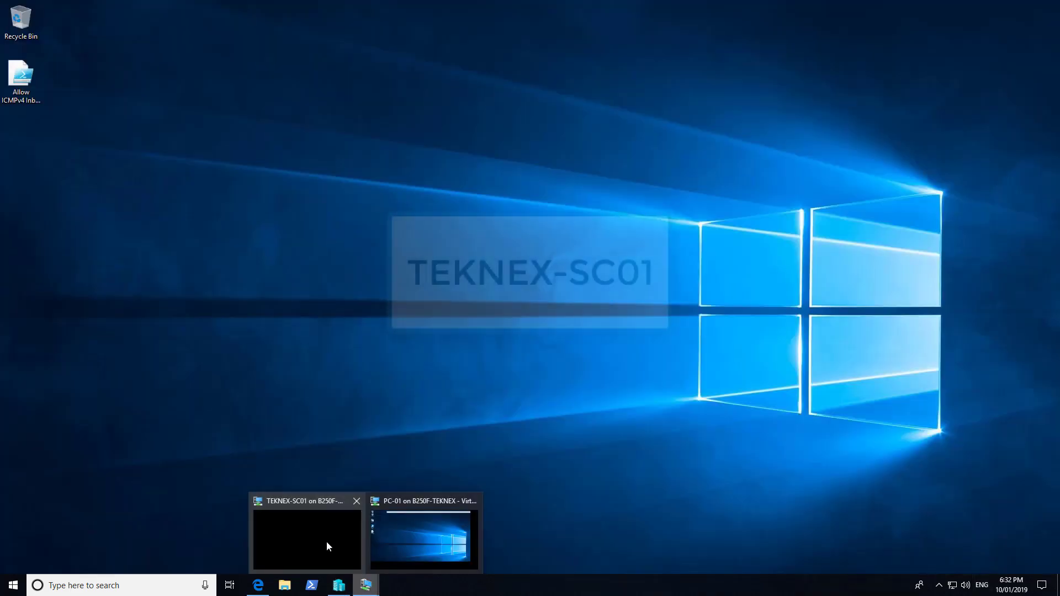
# Step: On TEKNEX-SC01, check that PC-01 shows an active client in Devices, then minimize the connection
pyautogui.click(327, 541)
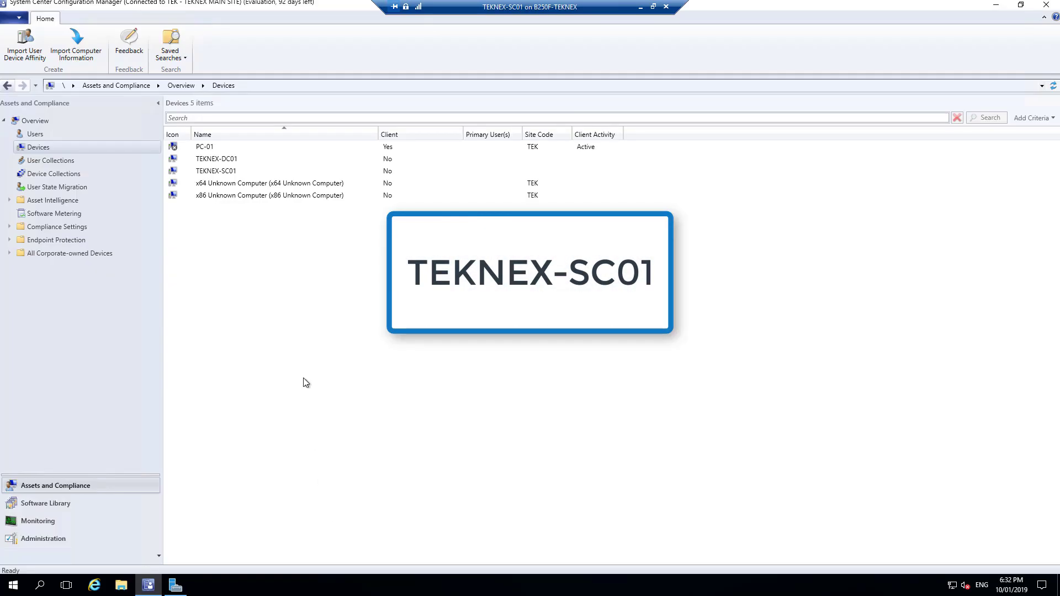
pyautogui.click(230, 145)
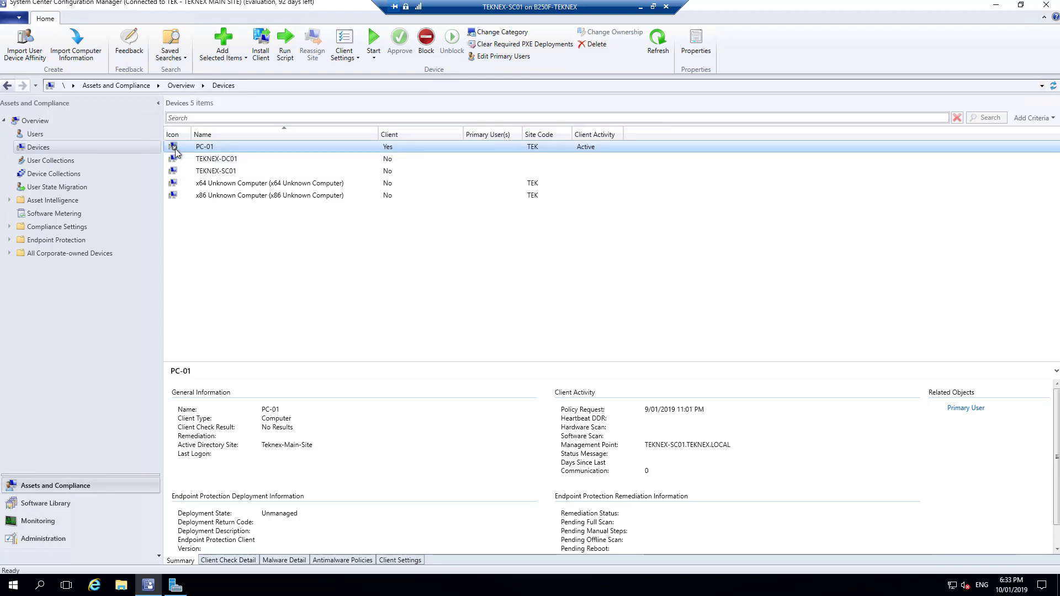
pyautogui.click(641, 7)
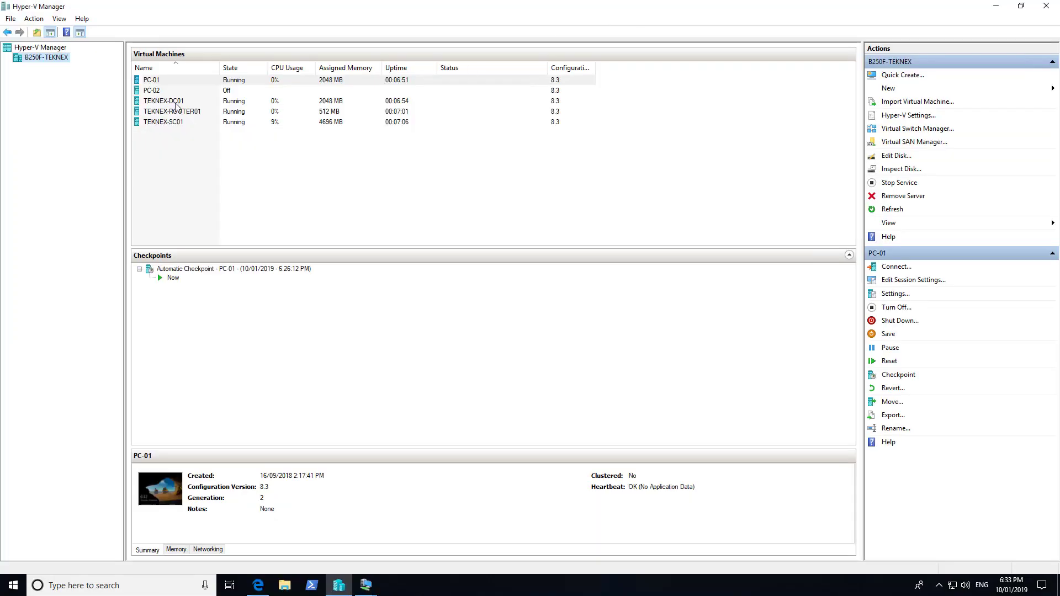
# Step: Switch to the PC-01 virtual machine's full-screen desktop from its connection thumbnail
pyautogui.click(367, 588)
pyautogui.click(426, 537)
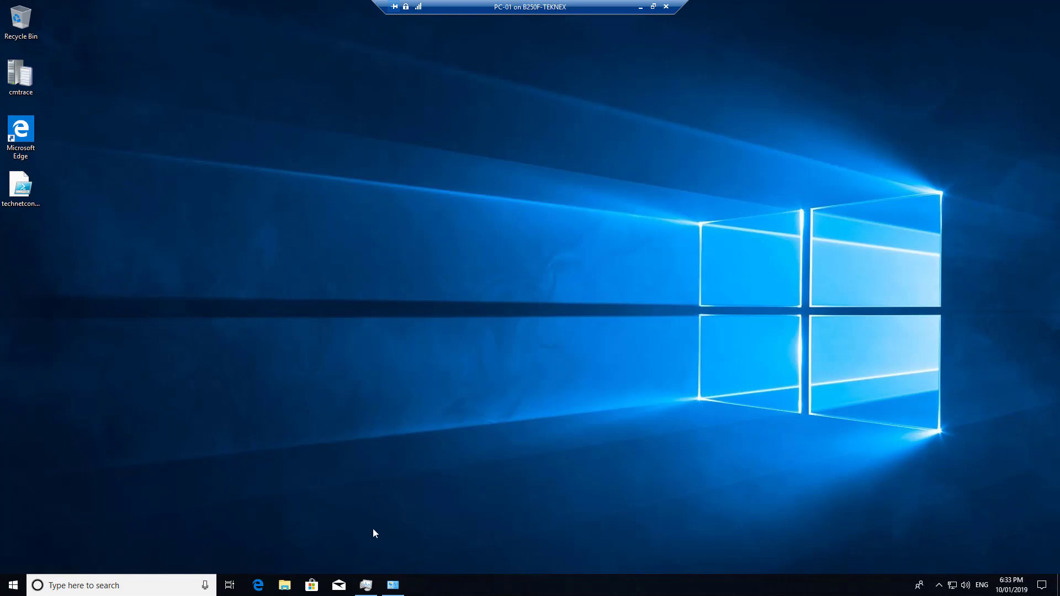
# Step: Find CcmExec.exe in Task Manager and confirm client version 5.00.8634.1010, site SMS:TEK, in Control Panel
pyautogui.click(366, 585)
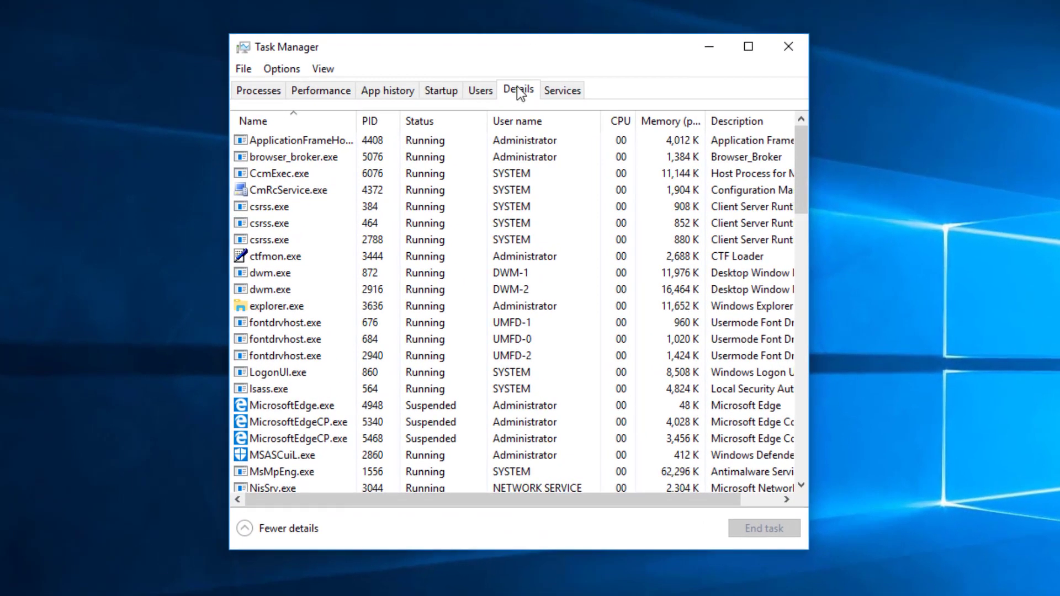
pyautogui.click(303, 178)
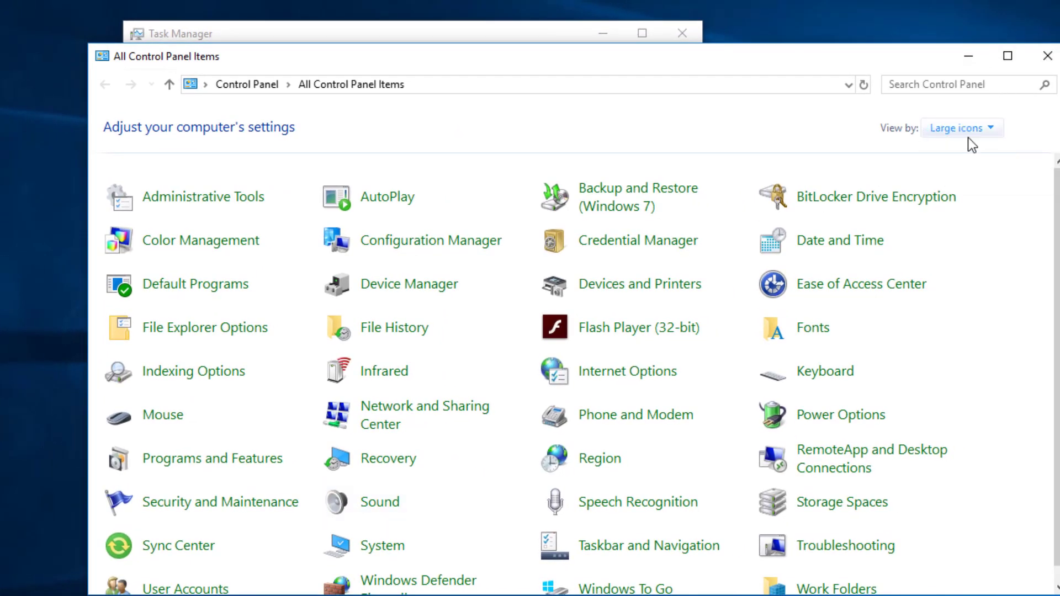
pyautogui.click(474, 251)
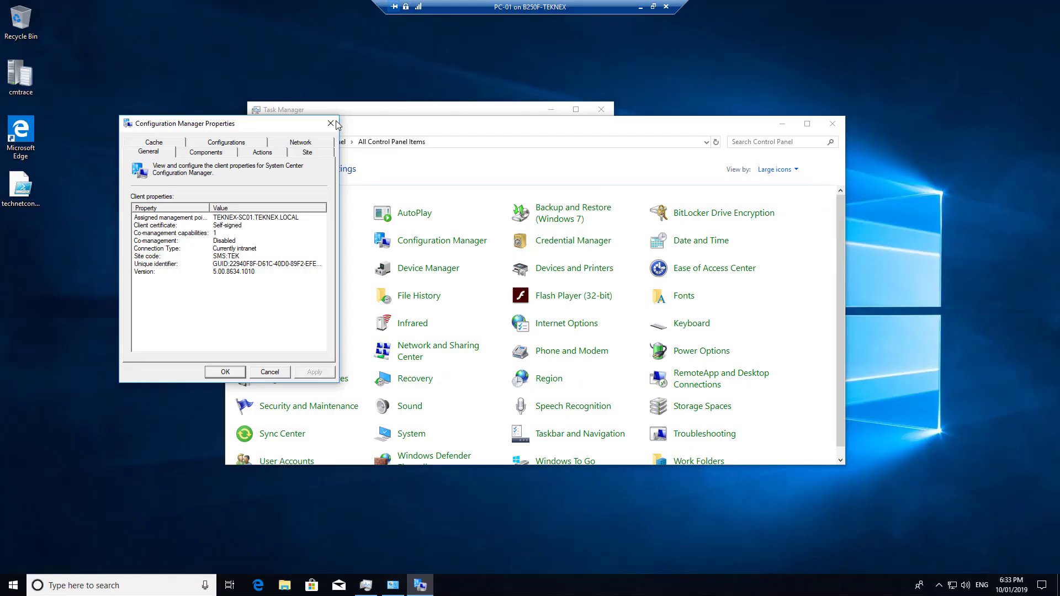
pyautogui.click(333, 123)
pyautogui.click(13, 589)
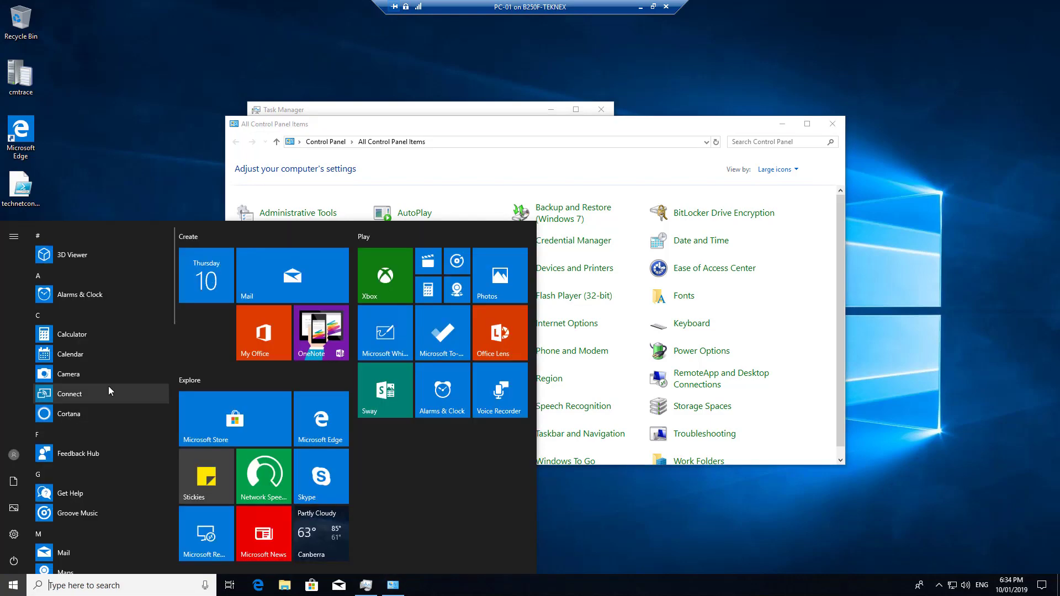
# Step: Launch Software Center from Microsoft System Center and confirm its Applications page shows no items
pyautogui.scroll(-10, 108, 390)
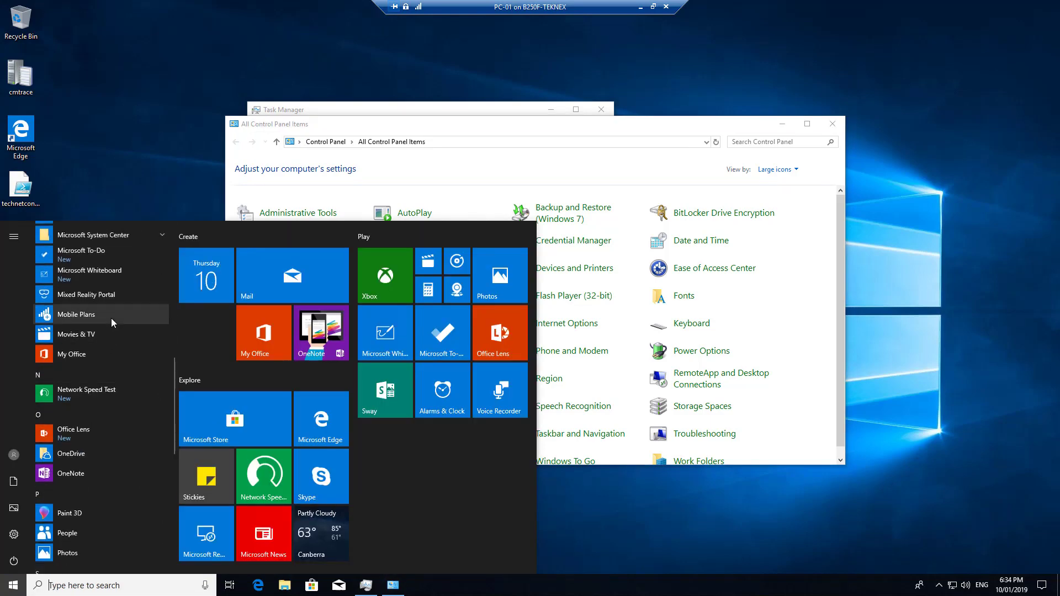
pyautogui.click(108, 234)
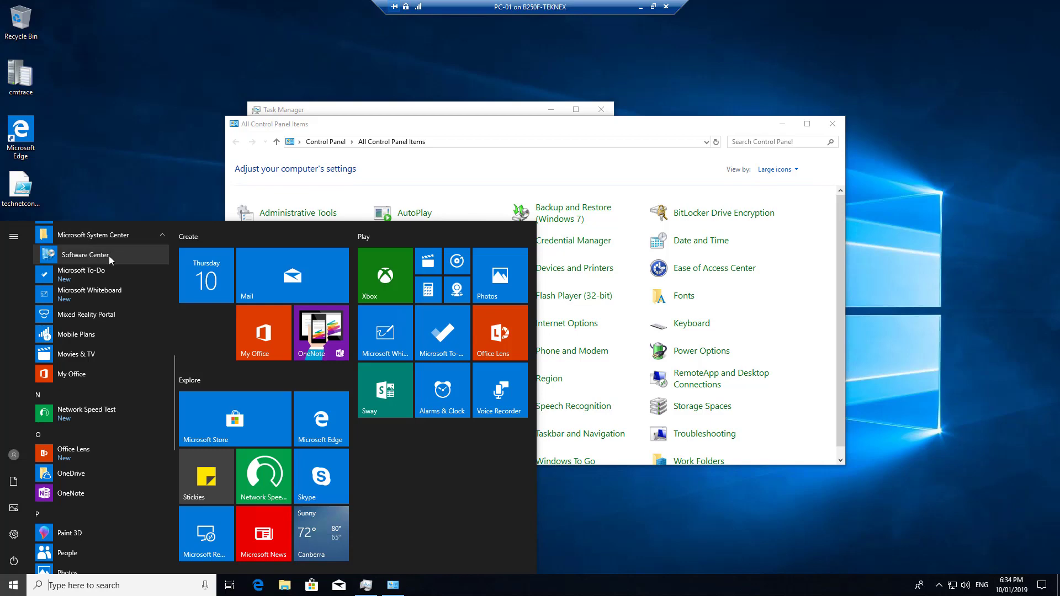
pyautogui.click(108, 256)
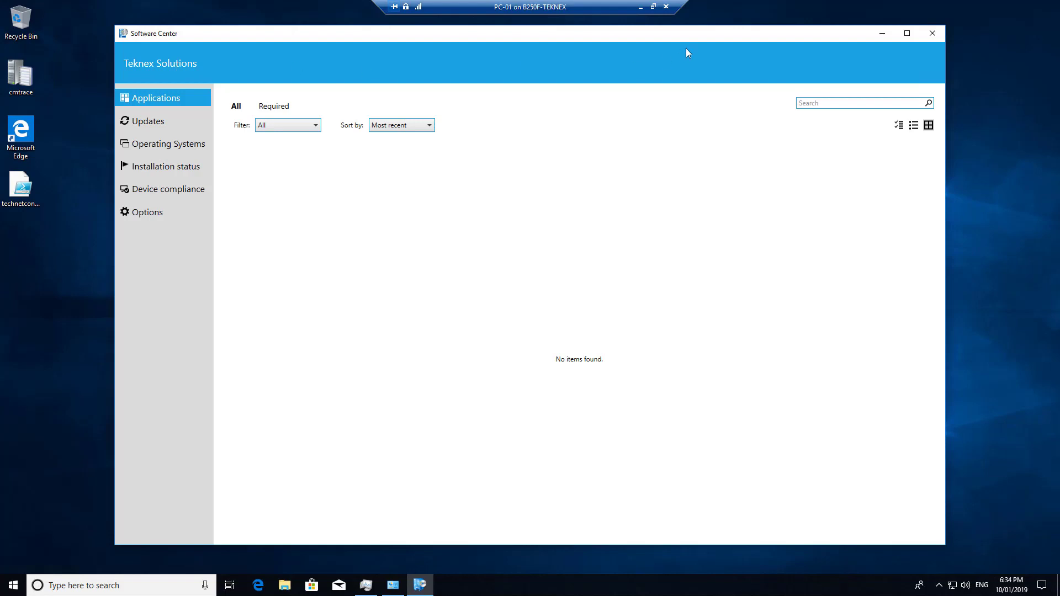
pyautogui.click(934, 34)
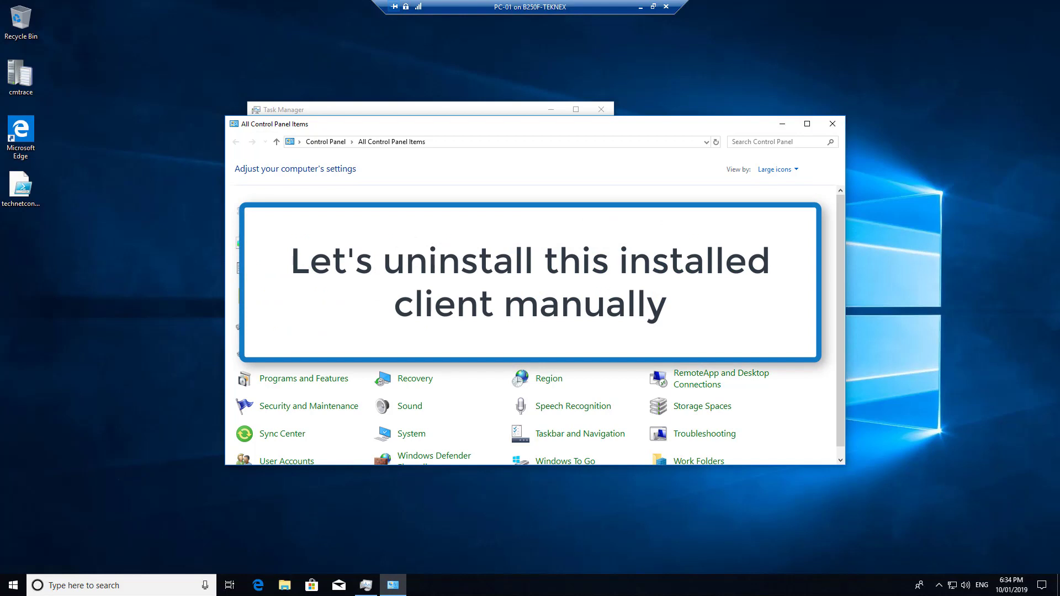
# Step: Browse in File Explorer to the C:\Windows\ccmsetup folder
pyautogui.click(297, 586)
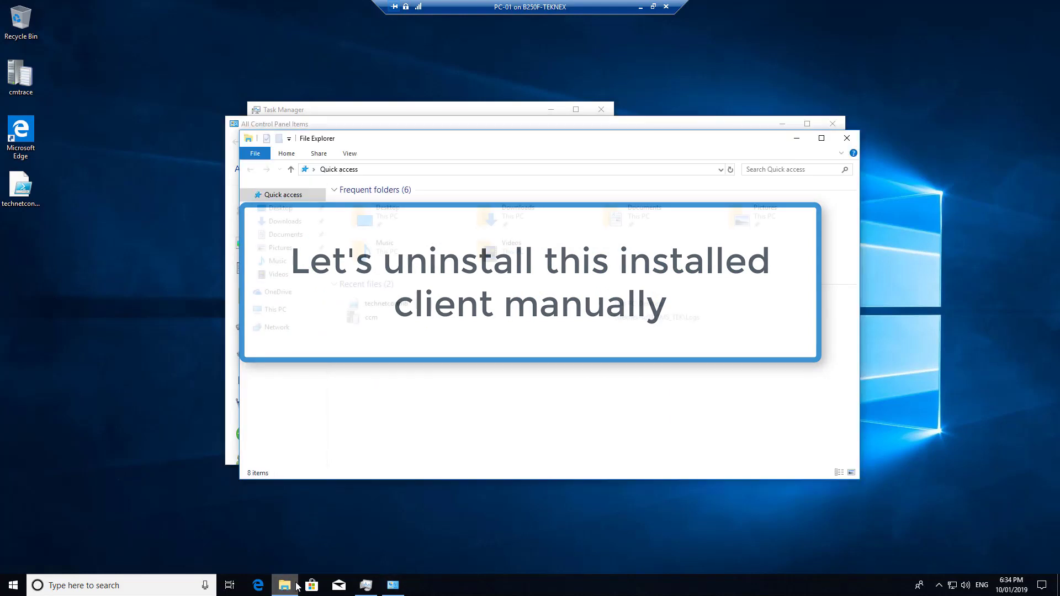
pyautogui.click(295, 312)
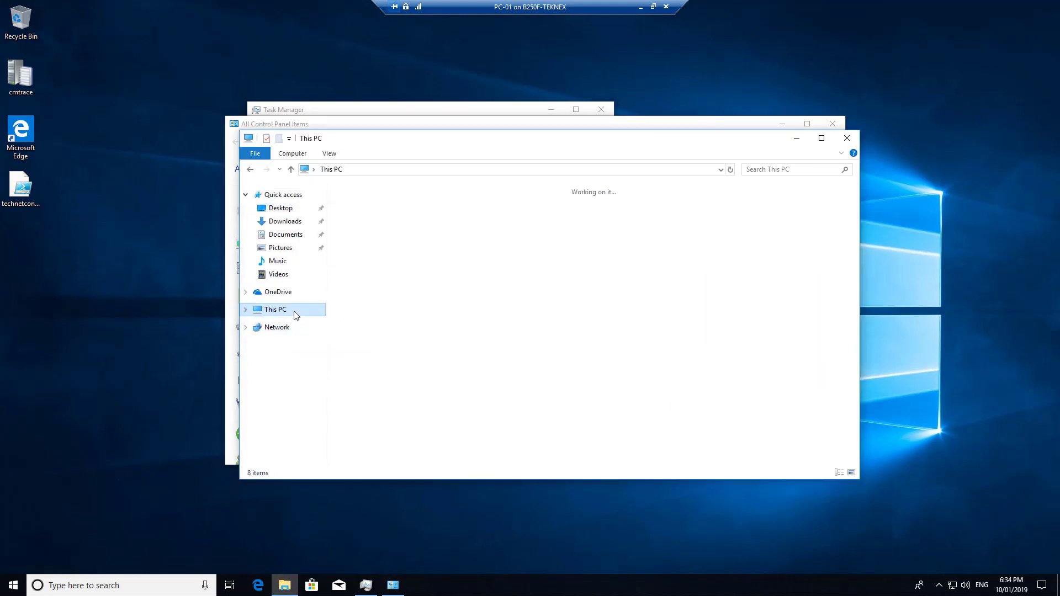
pyautogui.doubleClick(423, 337)
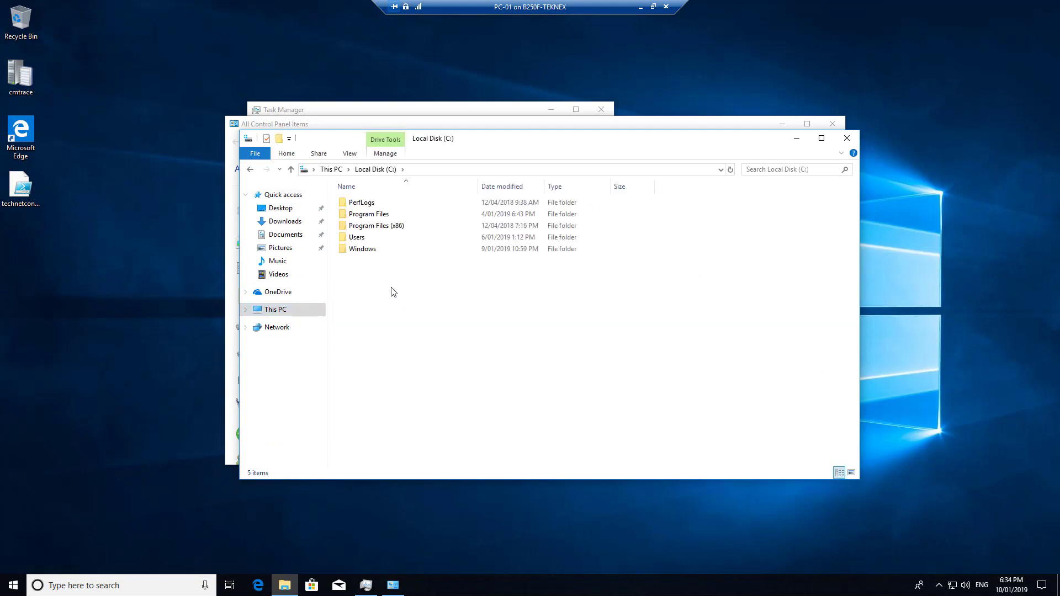
pyautogui.click(384, 253)
pyautogui.doubleClick(385, 253)
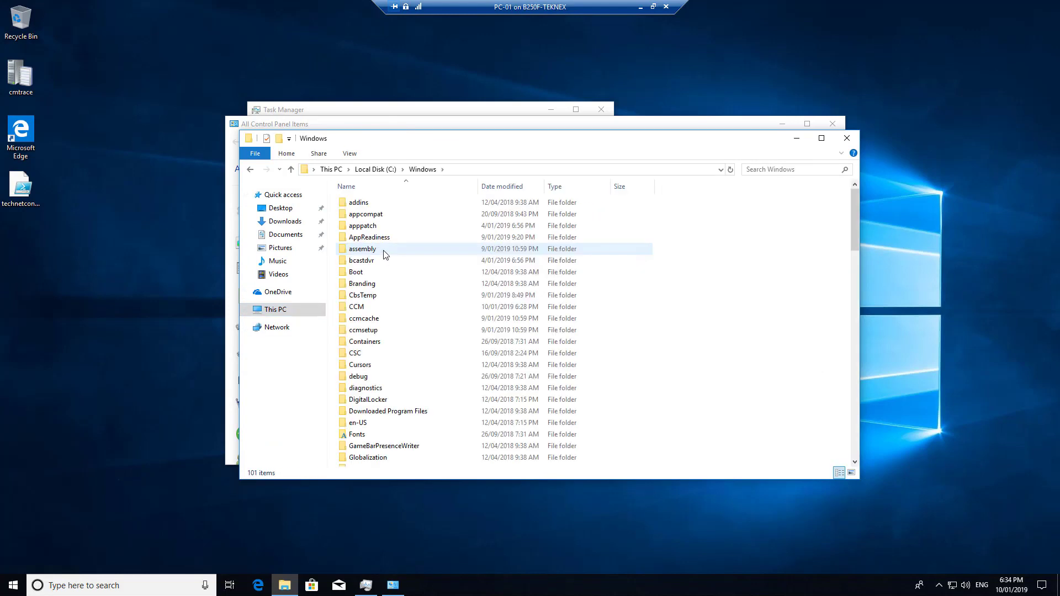
pyautogui.moveTo(385, 253)
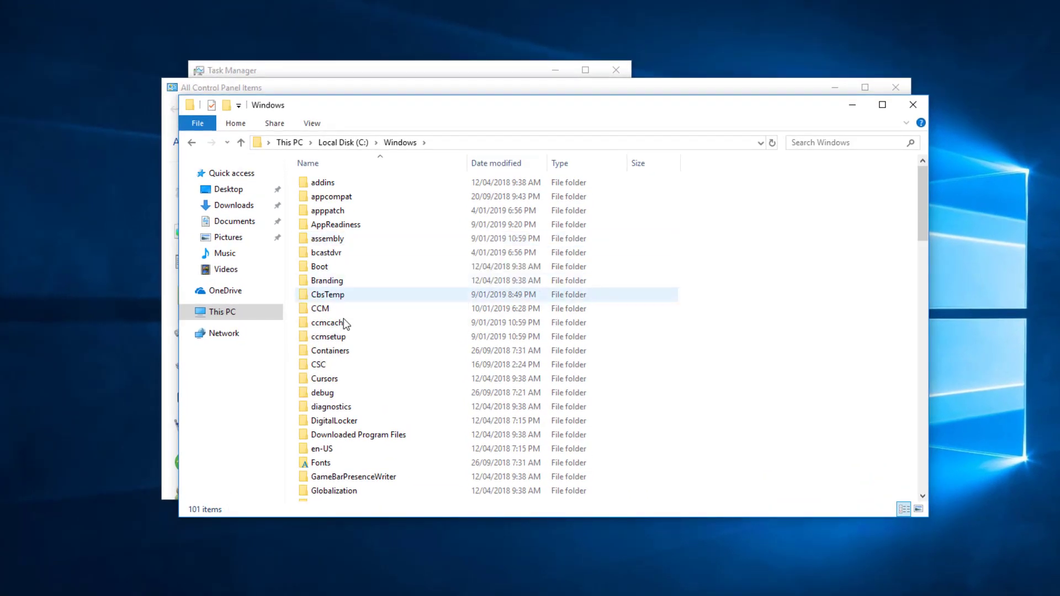
pyautogui.click(335, 337)
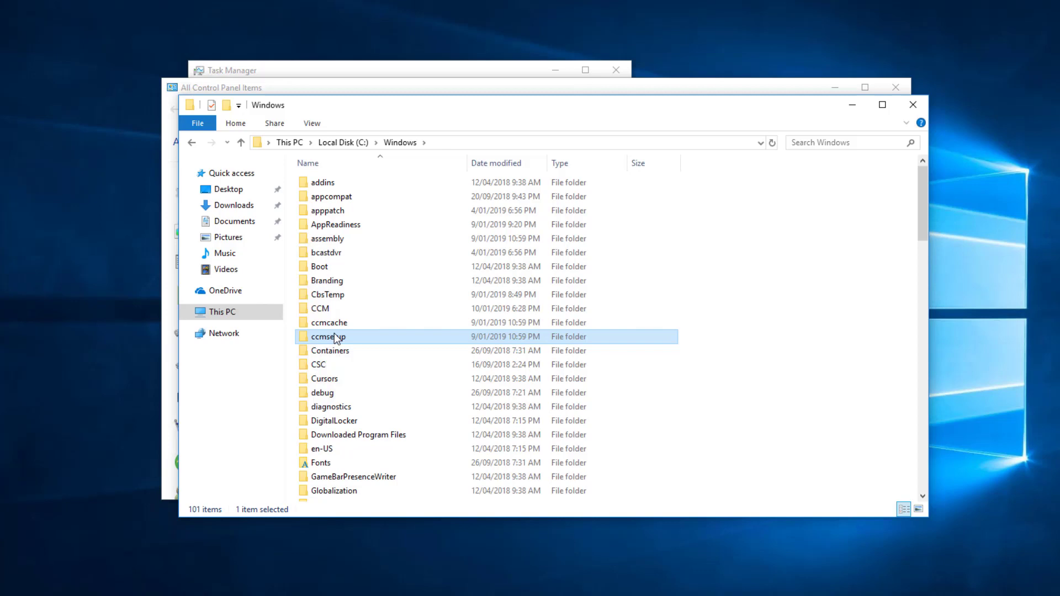
pyautogui.doubleClick(344, 337)
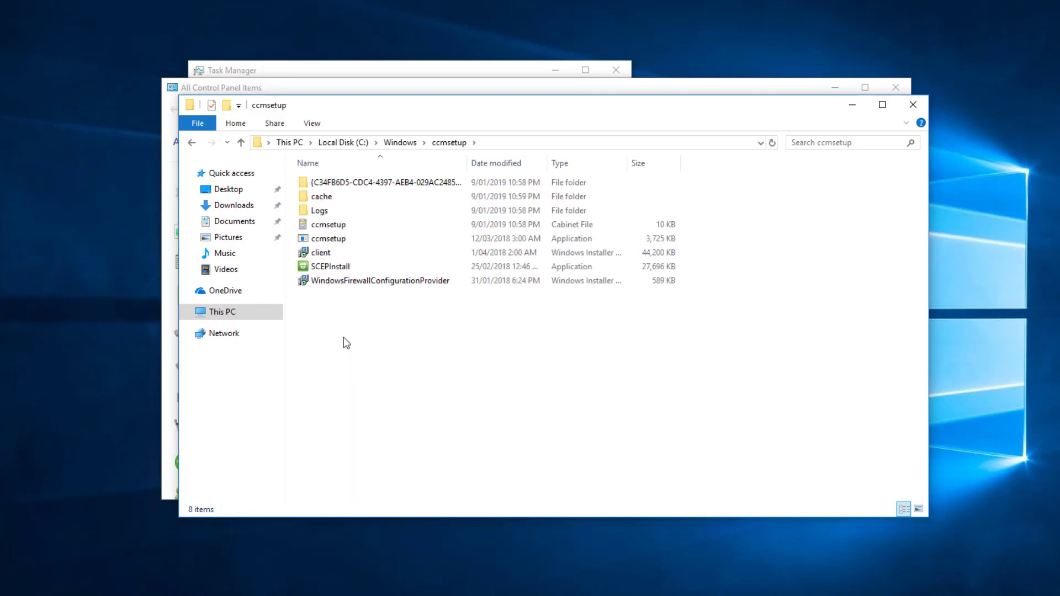
# Step: Look over the ccmsetup application and Logs folder, then show the Open Windows PowerShell choices
pyautogui.click(349, 246)
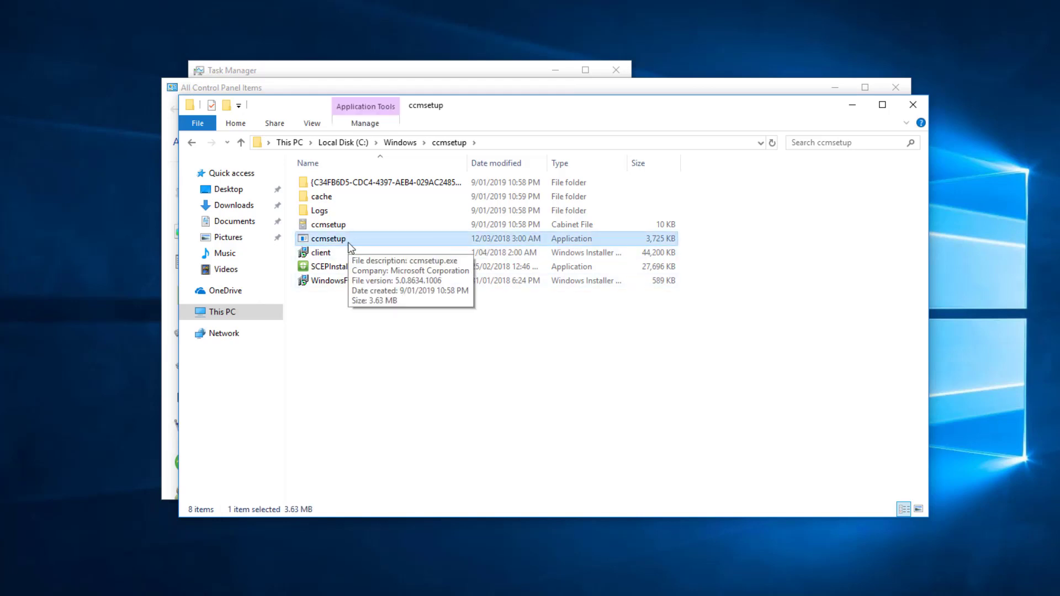
pyautogui.click(353, 209)
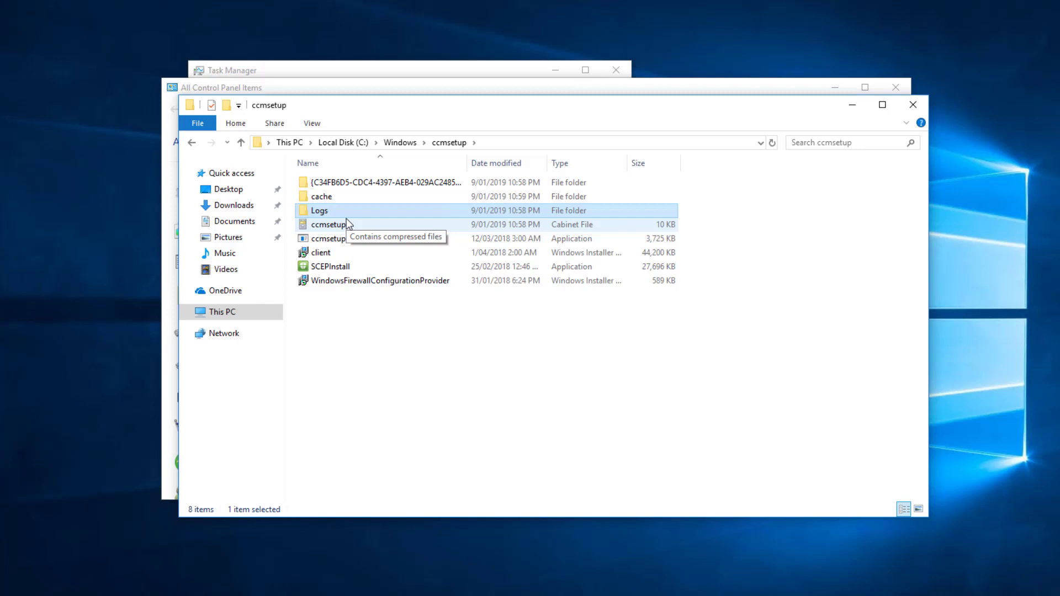
pyautogui.click(350, 240)
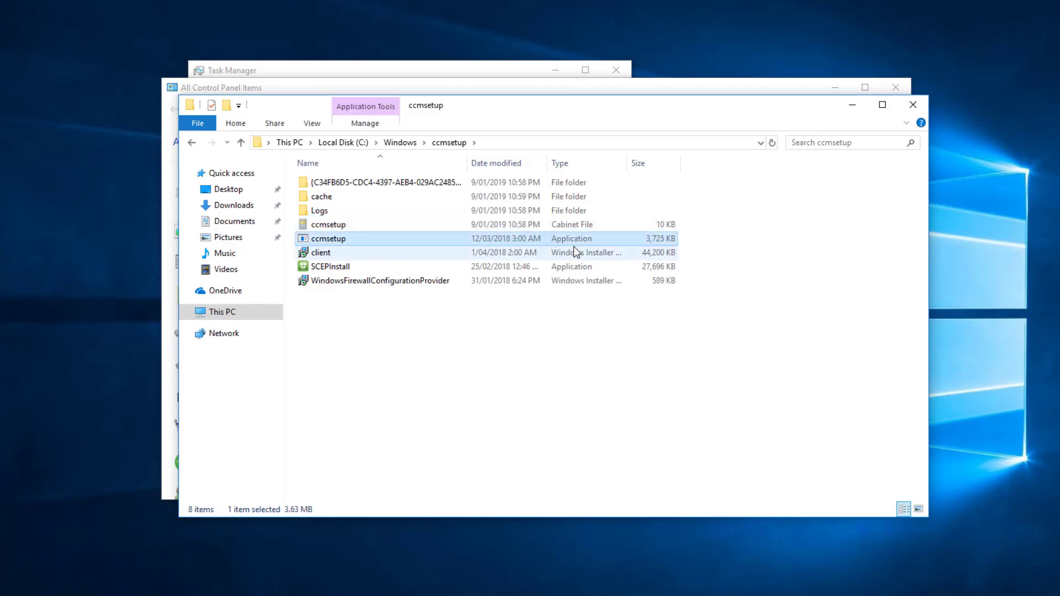
pyautogui.click(213, 126)
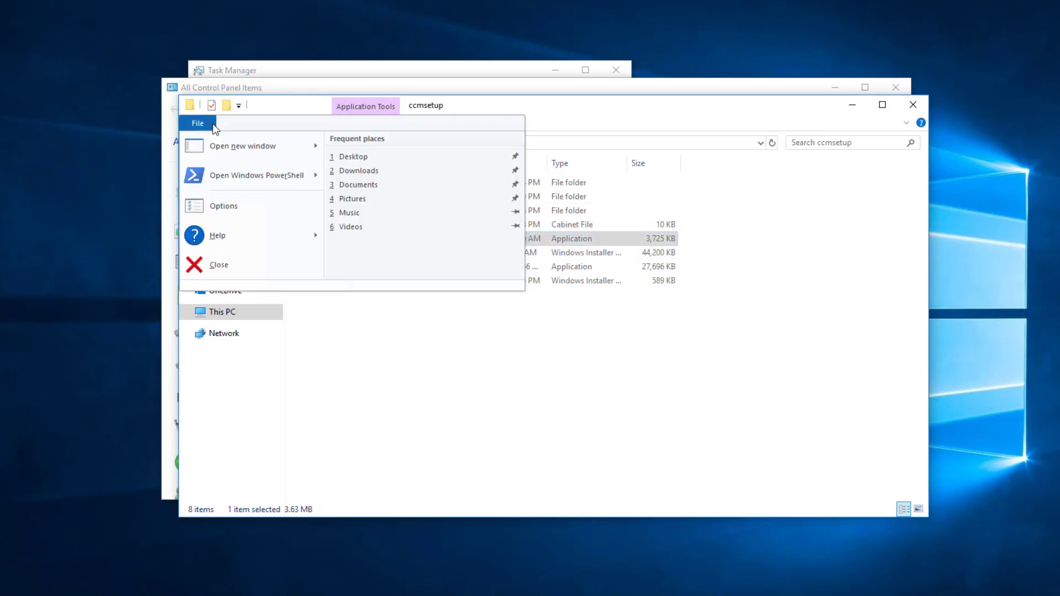
pyautogui.moveTo(260, 174)
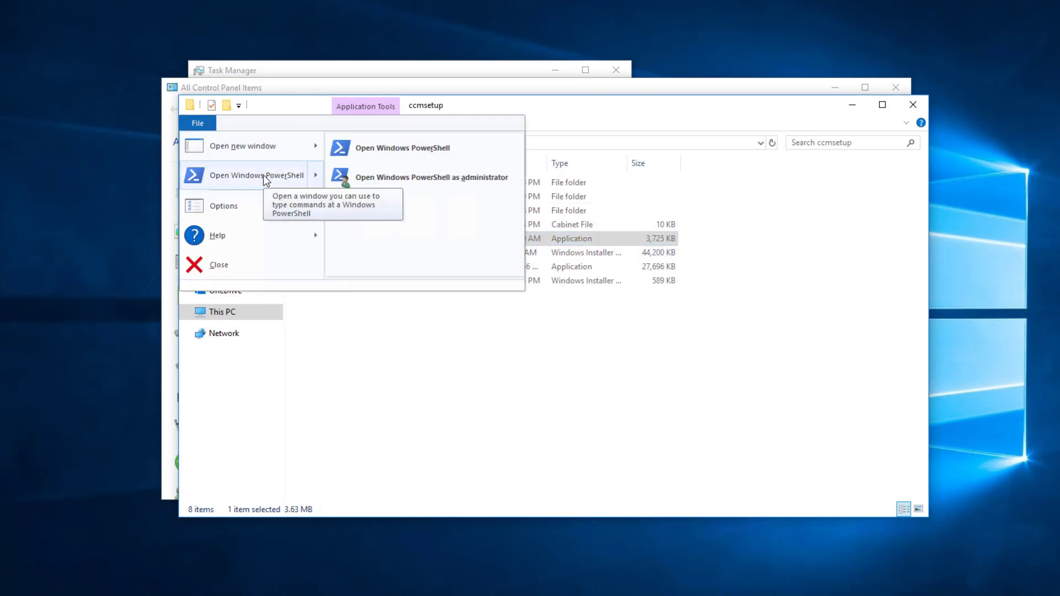
# Step: Run .\ccmsetup.exe /uninstall in an administrator PowerShell in C:\Windows\ccmsetup
pyautogui.click(363, 176)
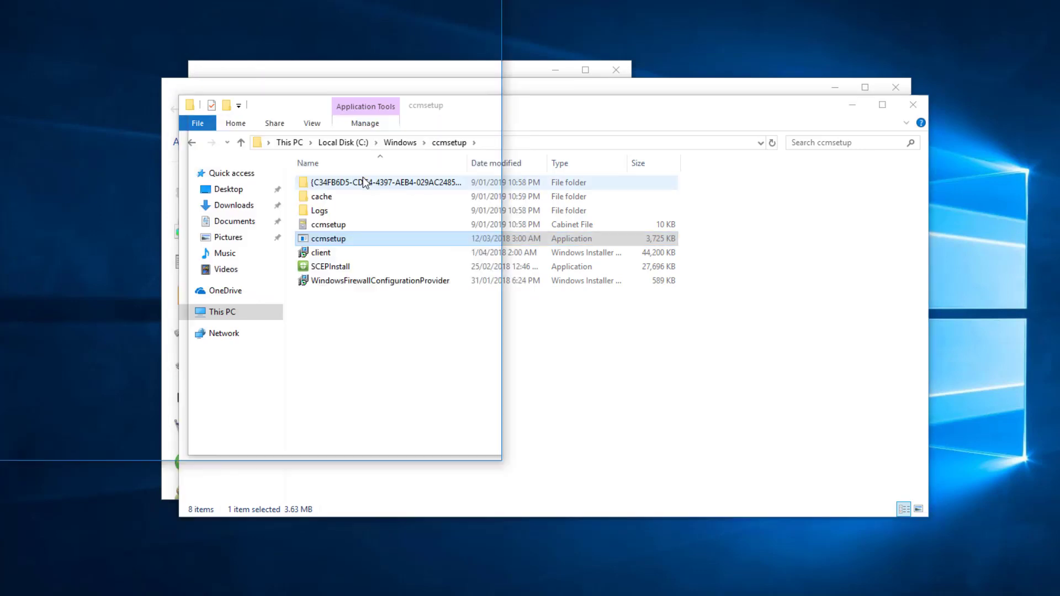
pyautogui.moveTo(254, 11); pyautogui.dragTo(520, 101)
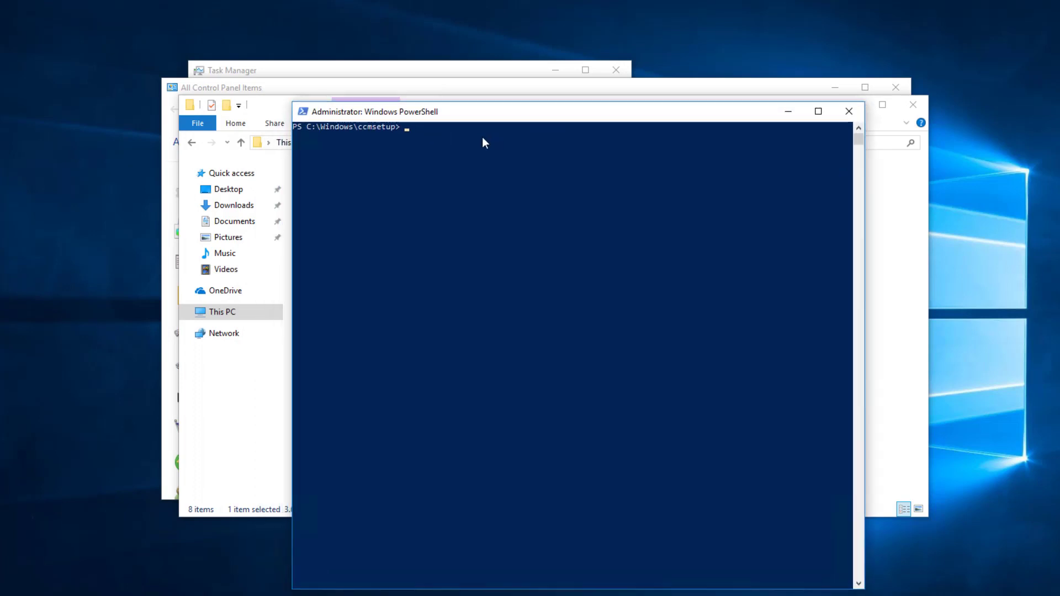
pyautogui.click(457, 139)
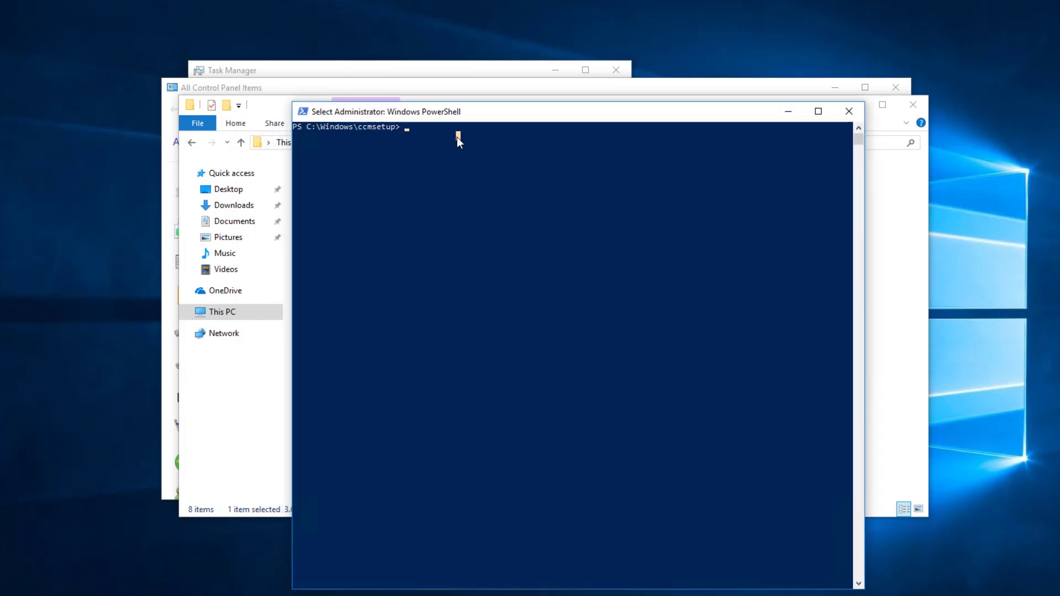
pyautogui.write('.\\cc')
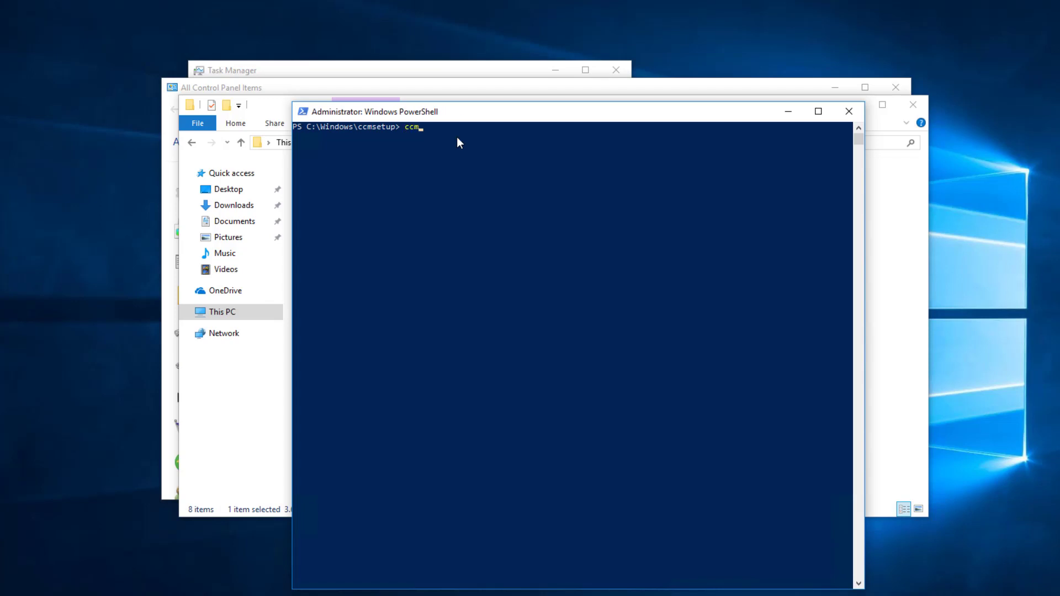
pyautogui.press('Tab')
pyautogui.write('/')
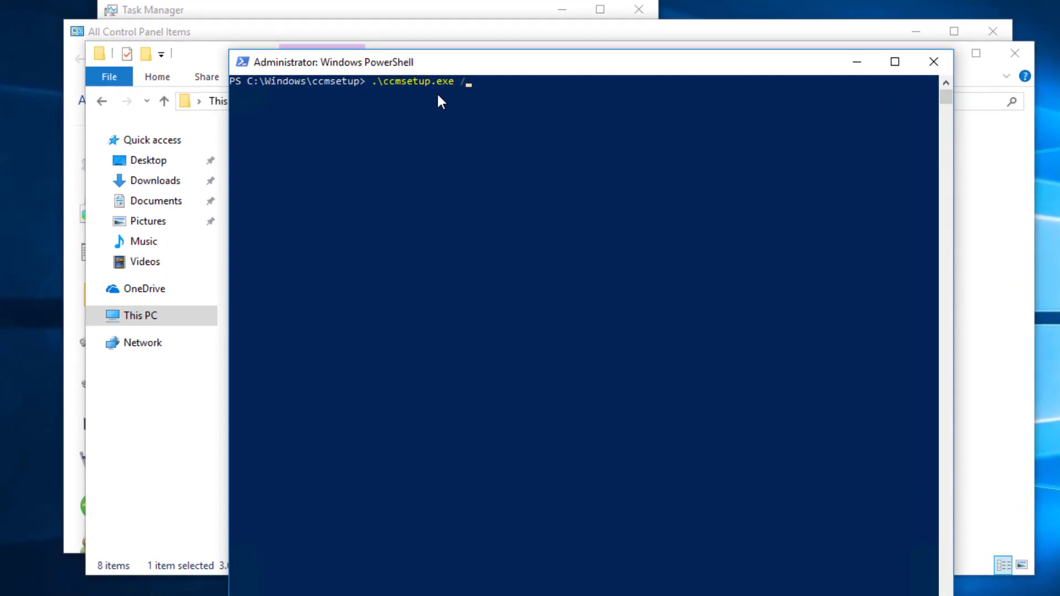
pyautogui.write('uninstall')
pyautogui.press('Return')
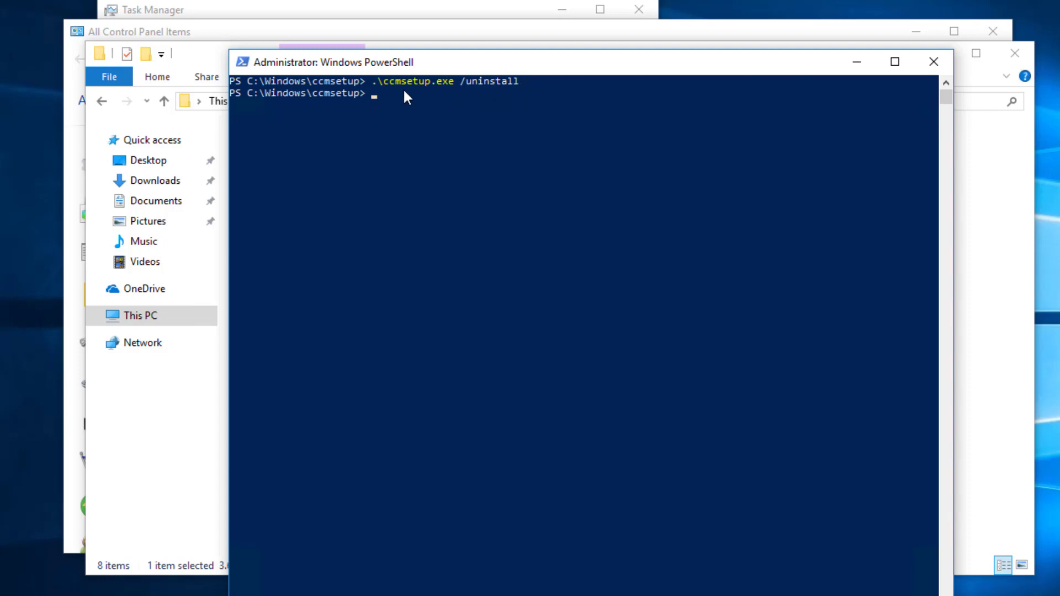
pyautogui.click(365, 10)
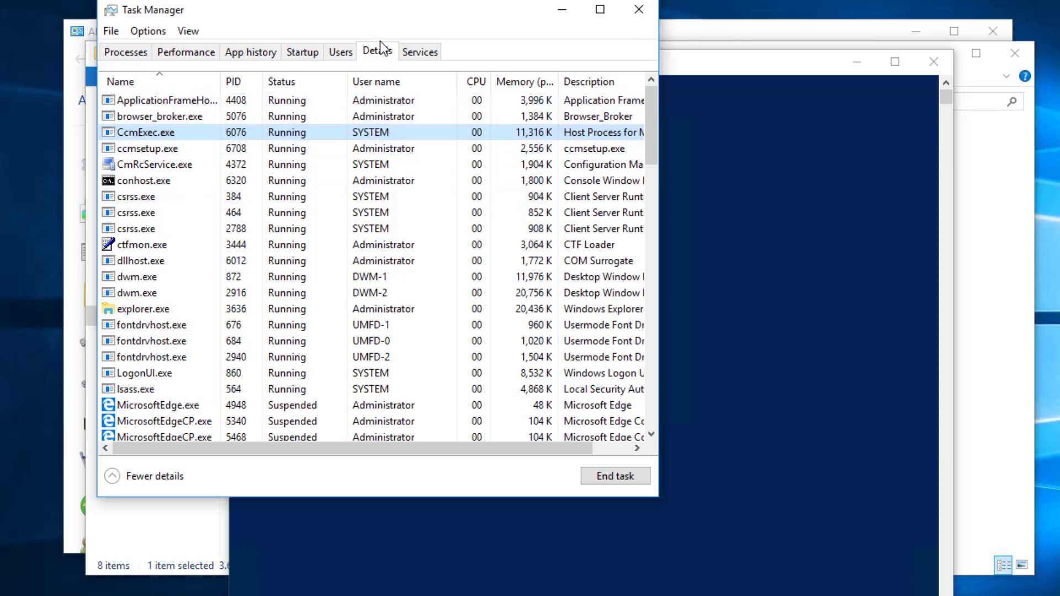
# Step: Watch ccmsetup.exe in Task Manager until it and CcmExec.exe exit, then minimize Task Manager
pyautogui.click(158, 149)
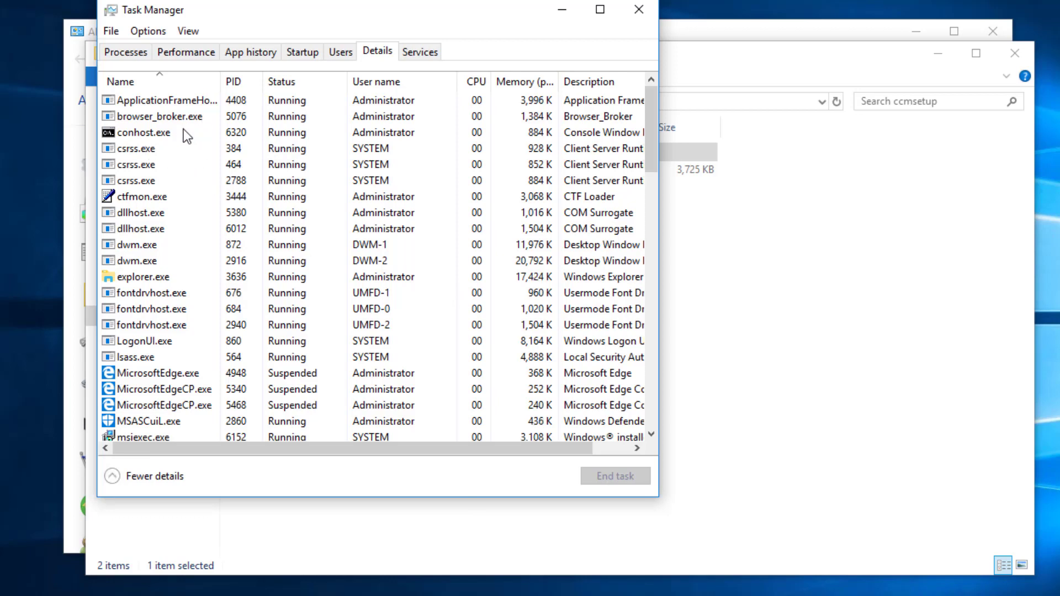
pyautogui.click(560, 10)
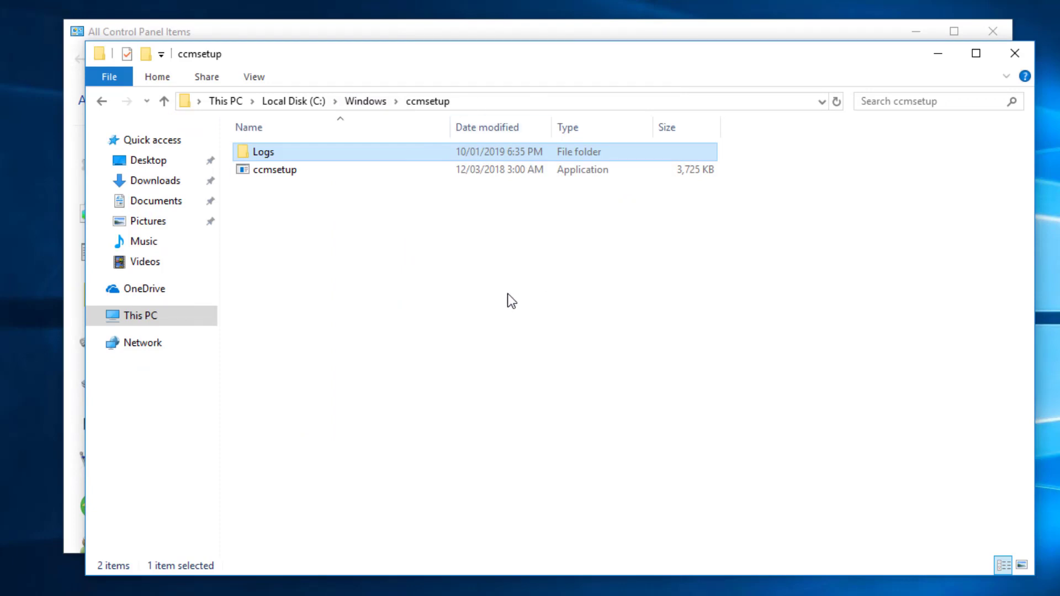
# Step: Open the ccmsetup Logs folder and select the ccmsetup log file
pyautogui.doubleClick(310, 157)
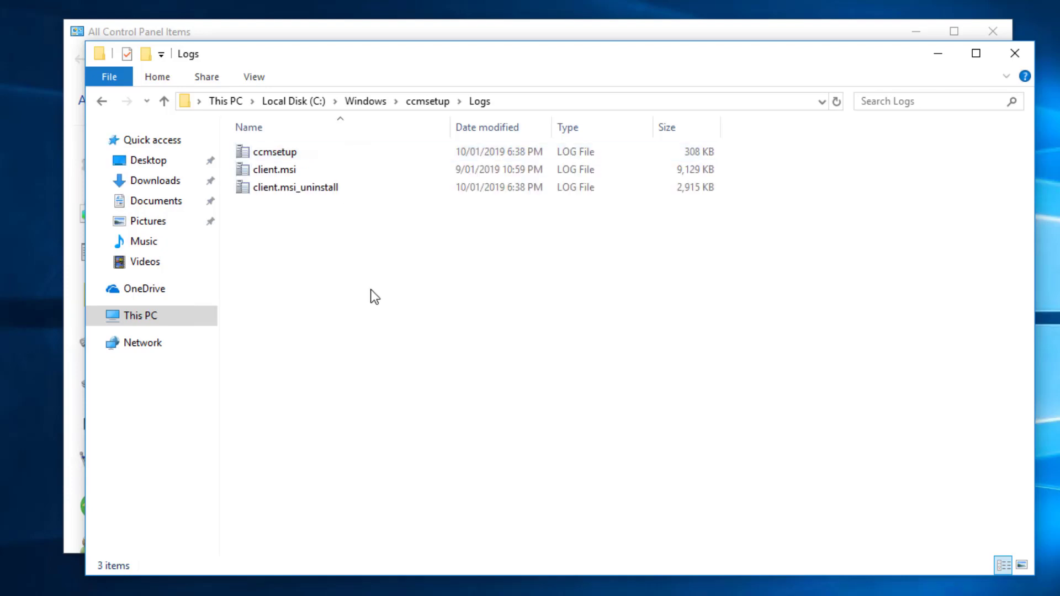
pyautogui.click(300, 155)
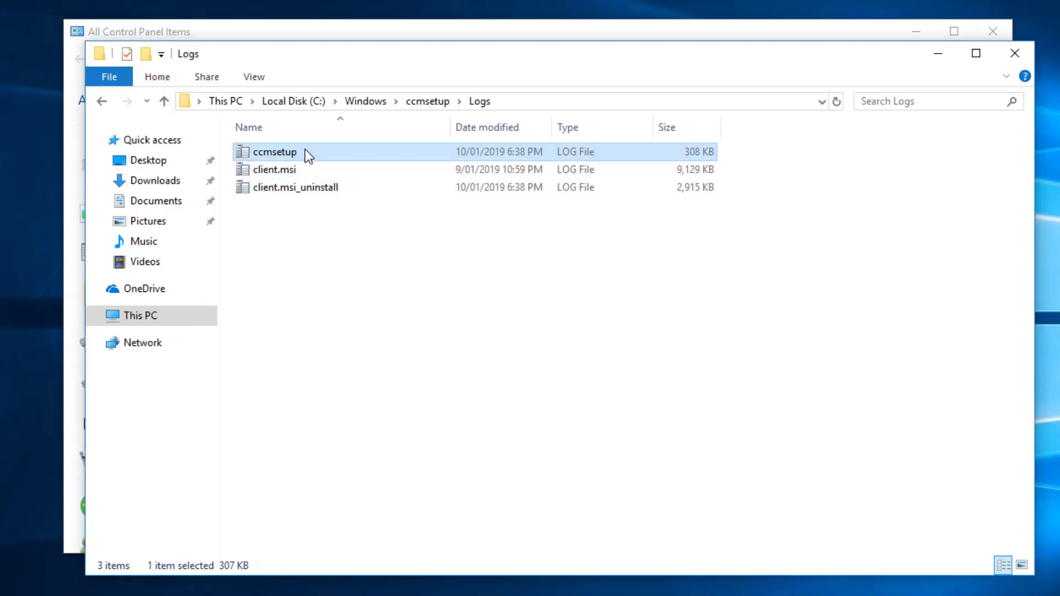
pyautogui.press('super+r')
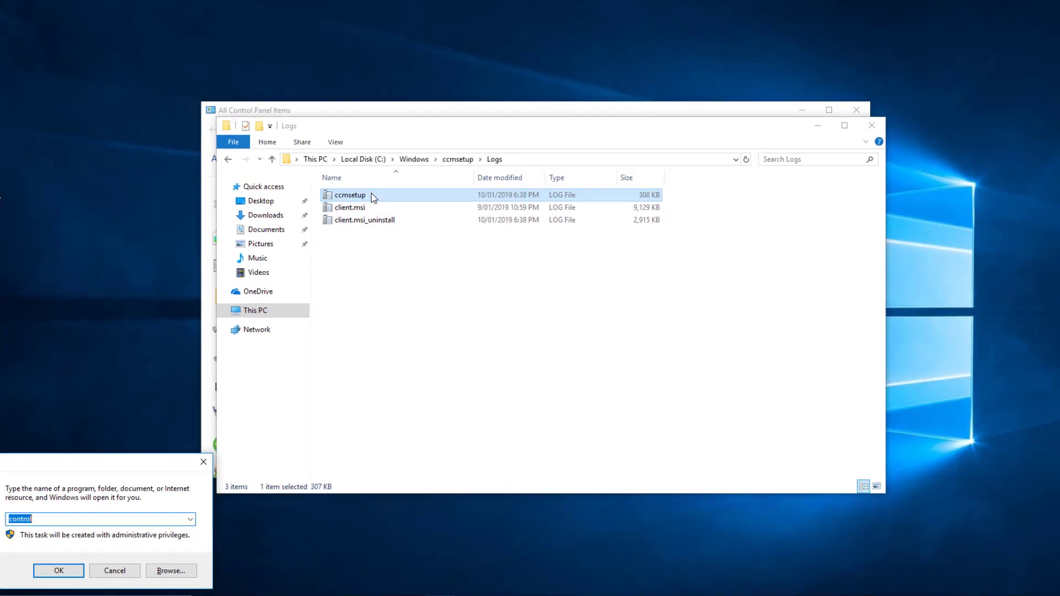
# Step: Open \\teknex-sc01 from the Run box and enter its SMS_TEK share
pyautogui.write('\\\\')
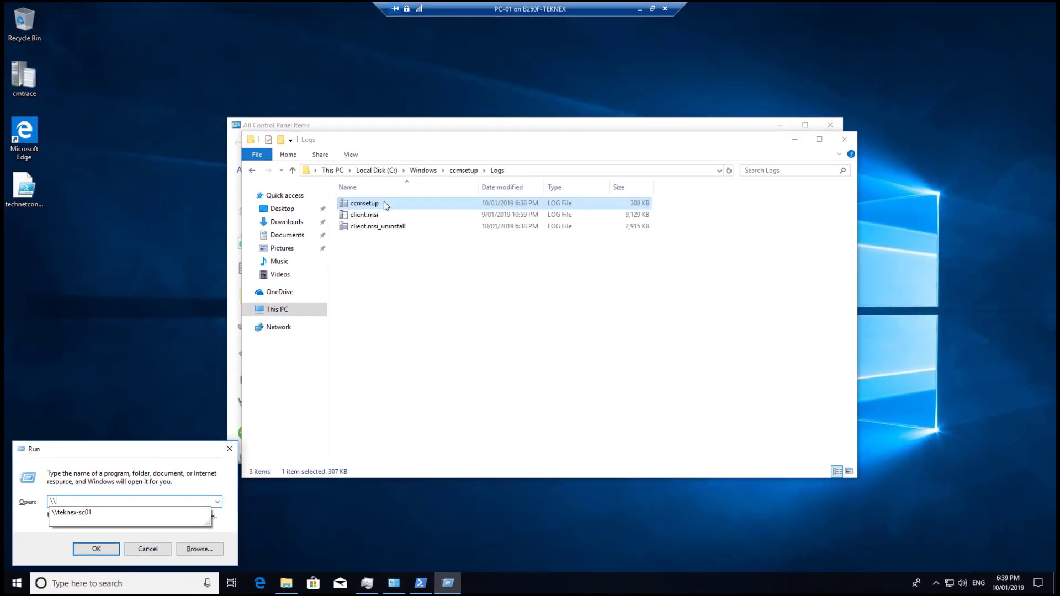
pyautogui.click(99, 513)
pyautogui.click(95, 551)
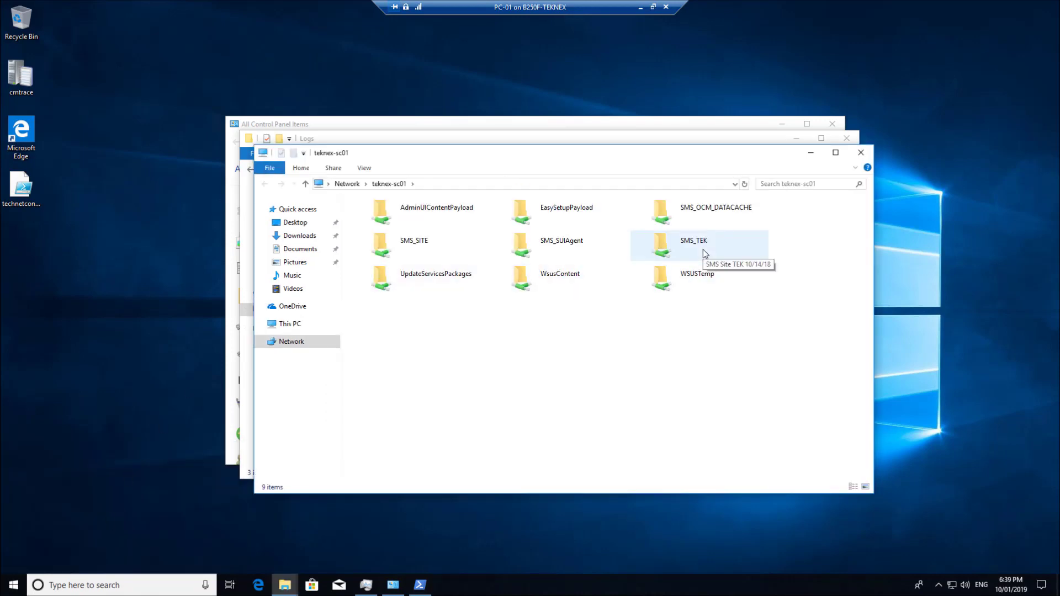
pyautogui.click(706, 251)
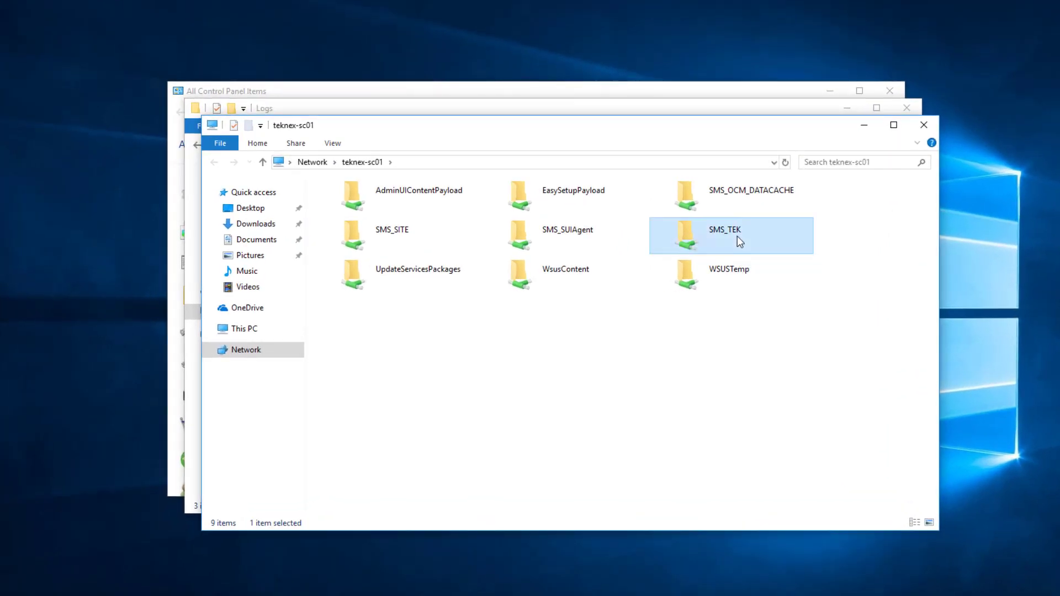
pyautogui.doubleClick(738, 237)
# Step: Go into the tools folder, select cmtrace, then minimize that window to return to Logs
pyautogui.click(370, 331)
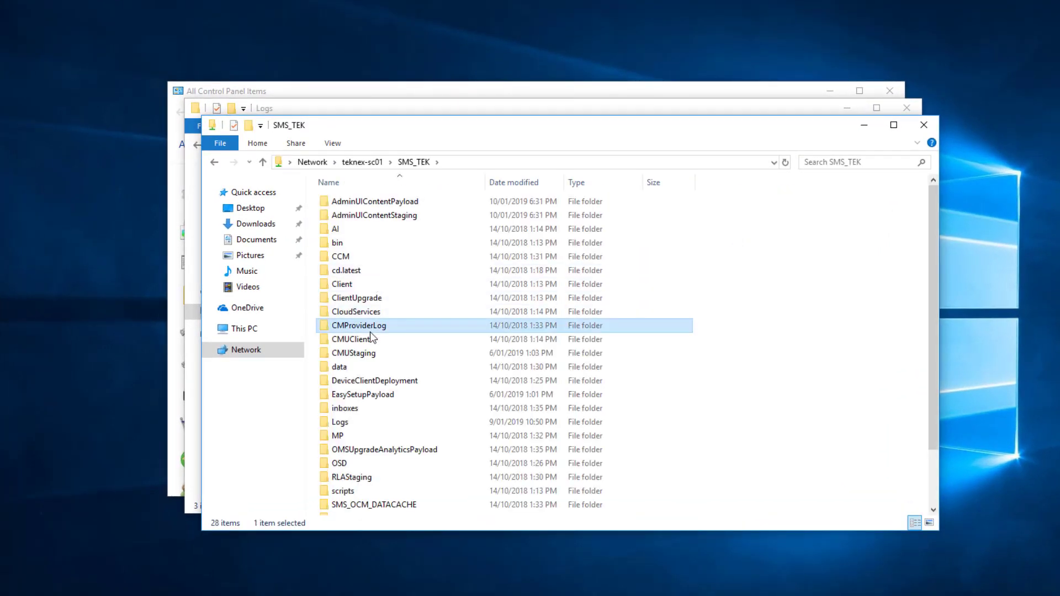
pyautogui.press('t')
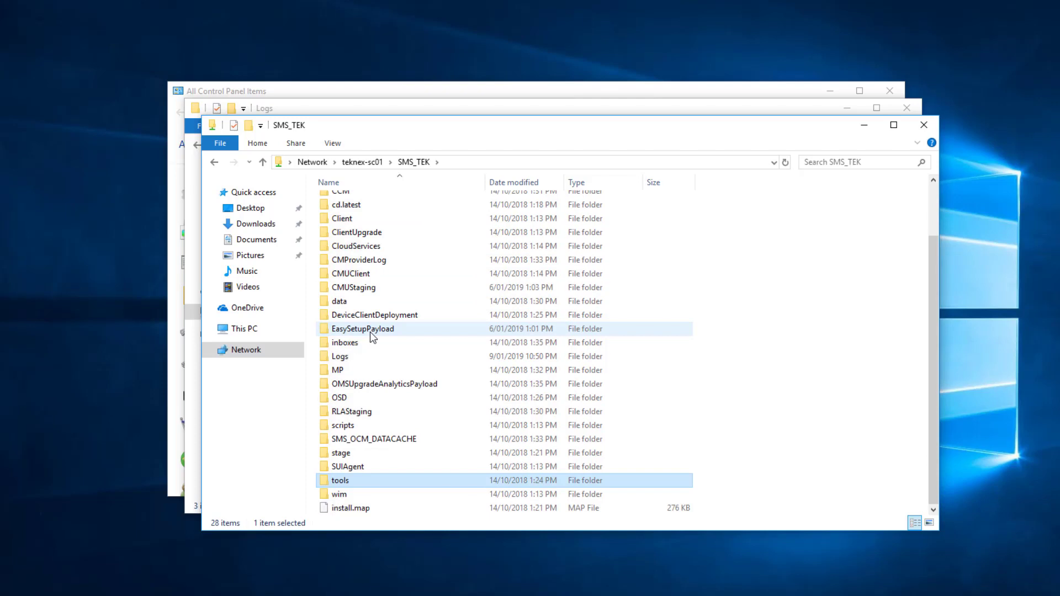
pyautogui.doubleClick(346, 484)
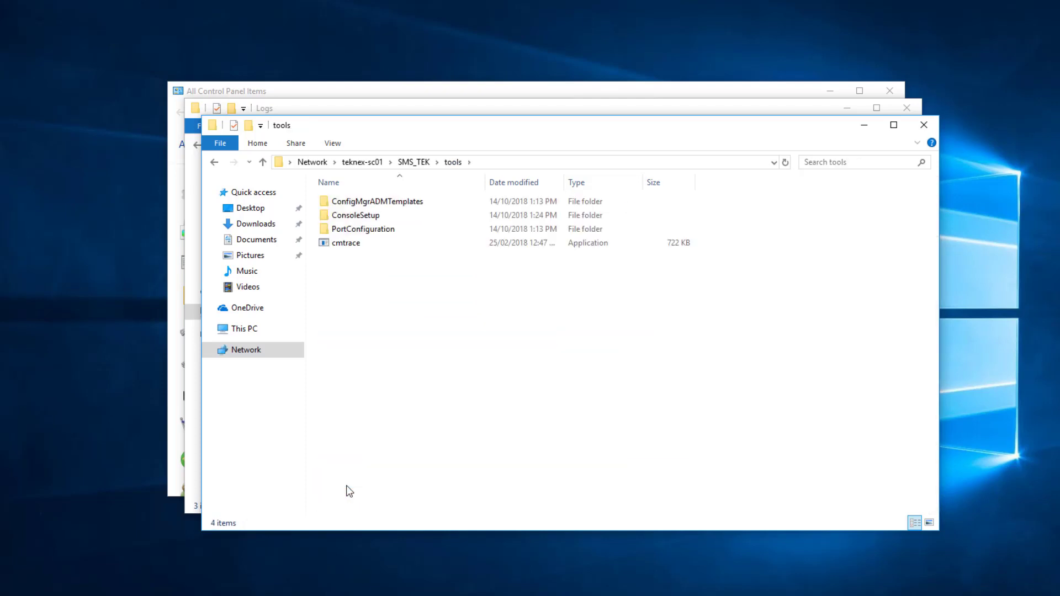
pyautogui.click(366, 247)
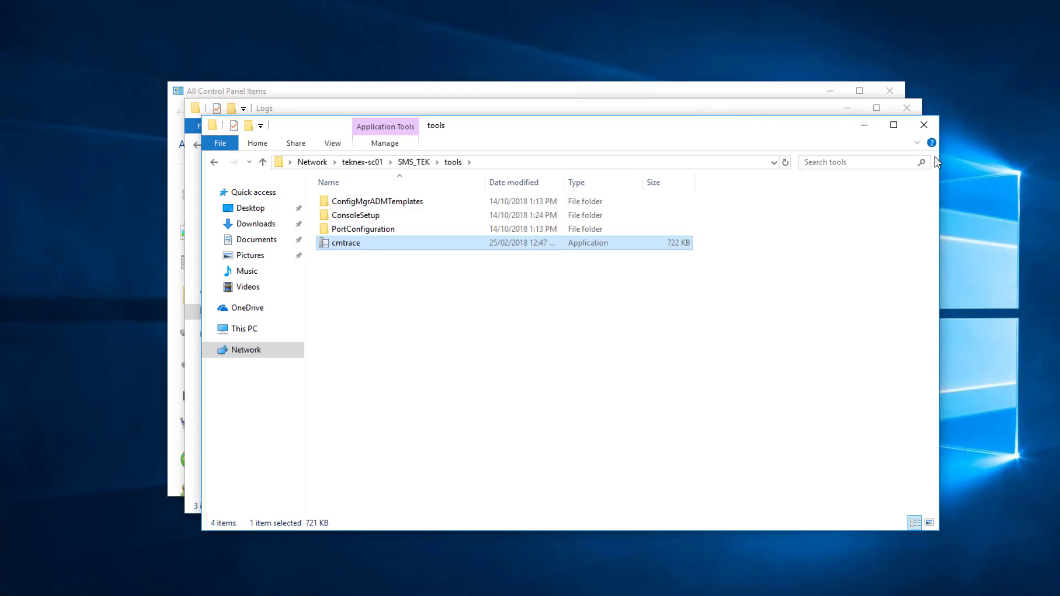
pyautogui.click(864, 125)
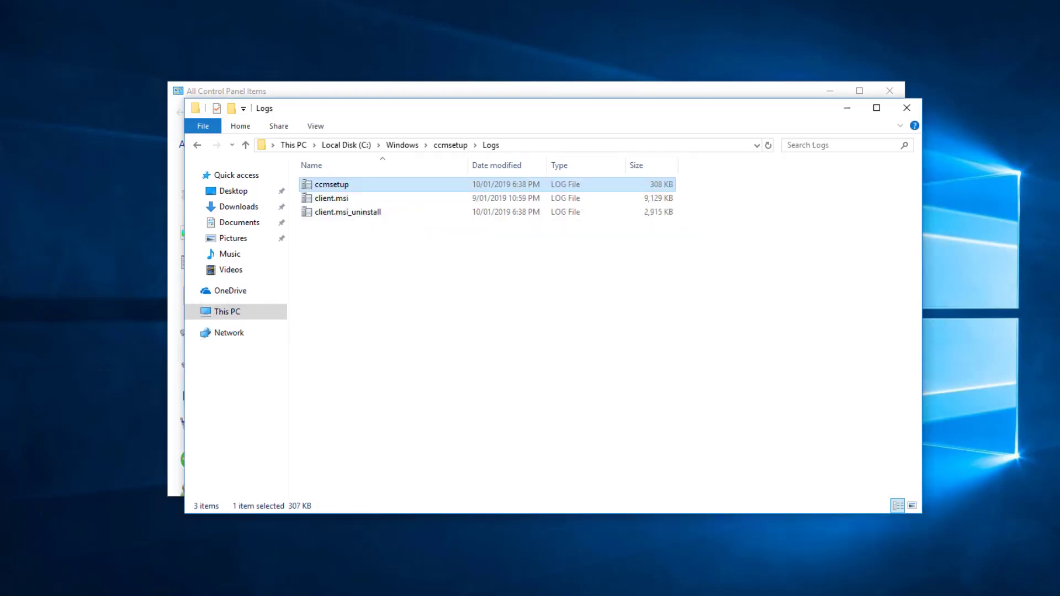
# Step: Bring Control Panel forward and show All Control Panel Items as Large icons, with Configuration Manager listed
pyautogui.hotkey('alt', 'Tab')
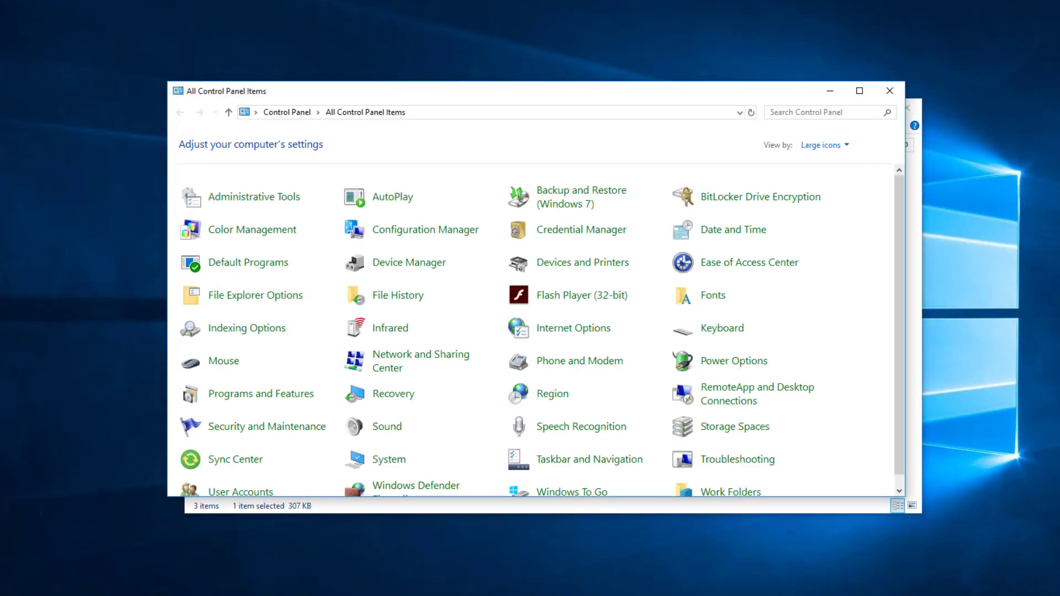
pyautogui.moveTo(546, 97); pyautogui.dragTo(504, 93)
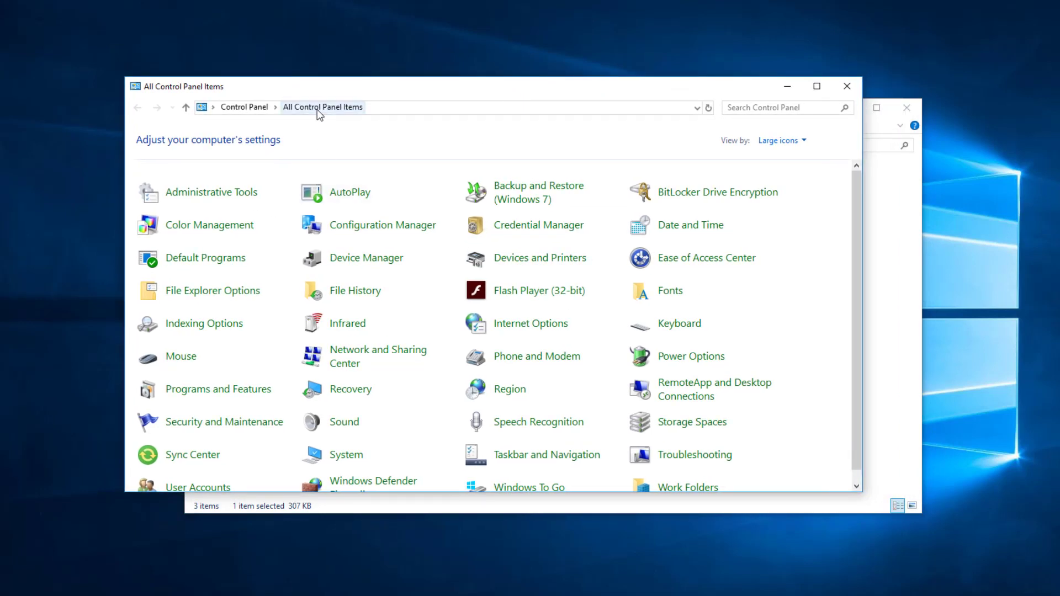
pyautogui.click(265, 110)
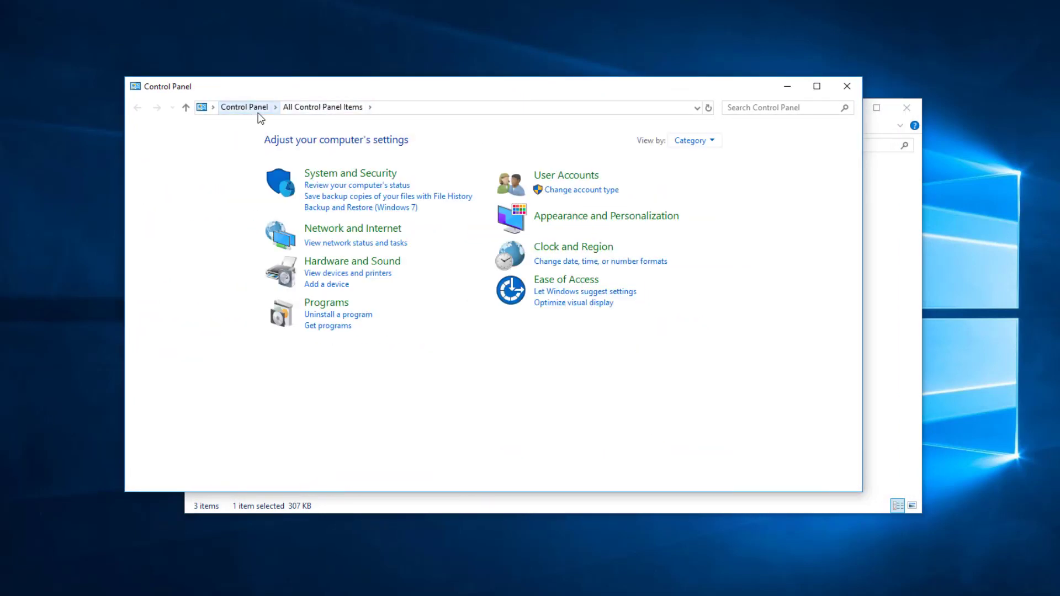
pyautogui.click(697, 142)
pyautogui.click(712, 175)
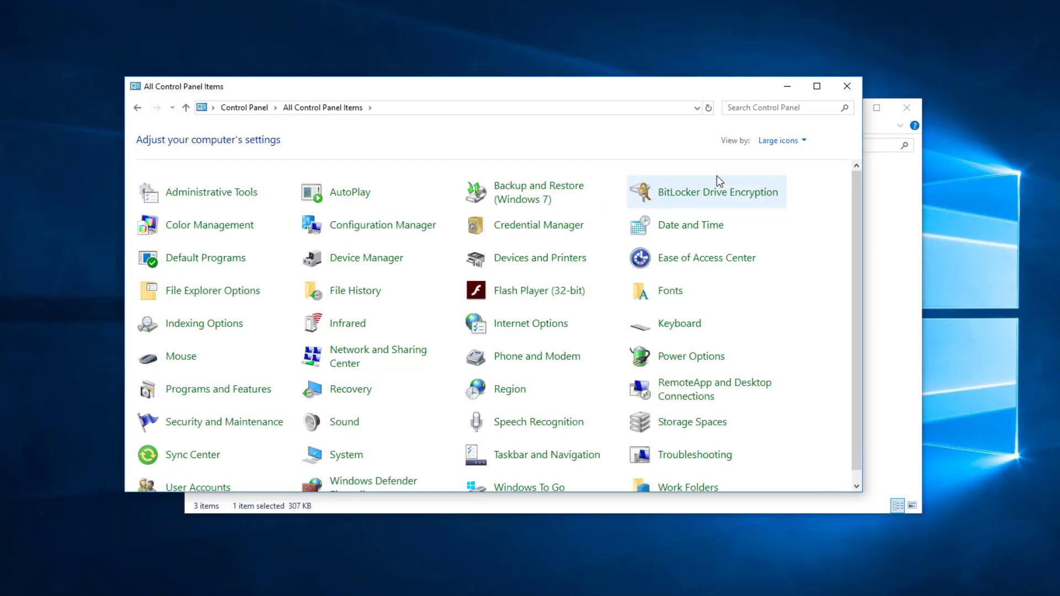
pyautogui.click(384, 236)
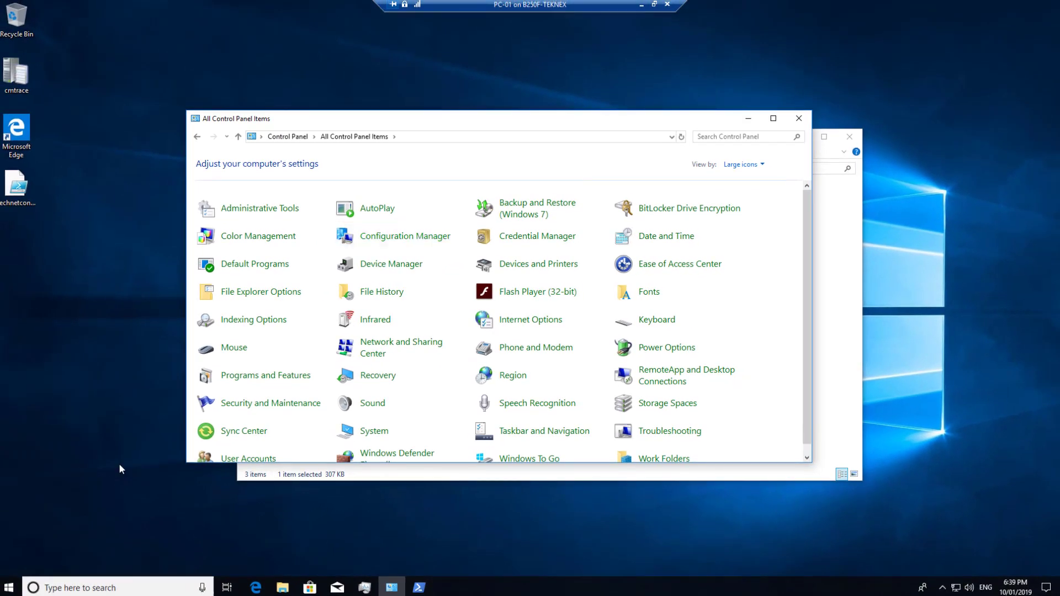
pyautogui.click(10, 589)
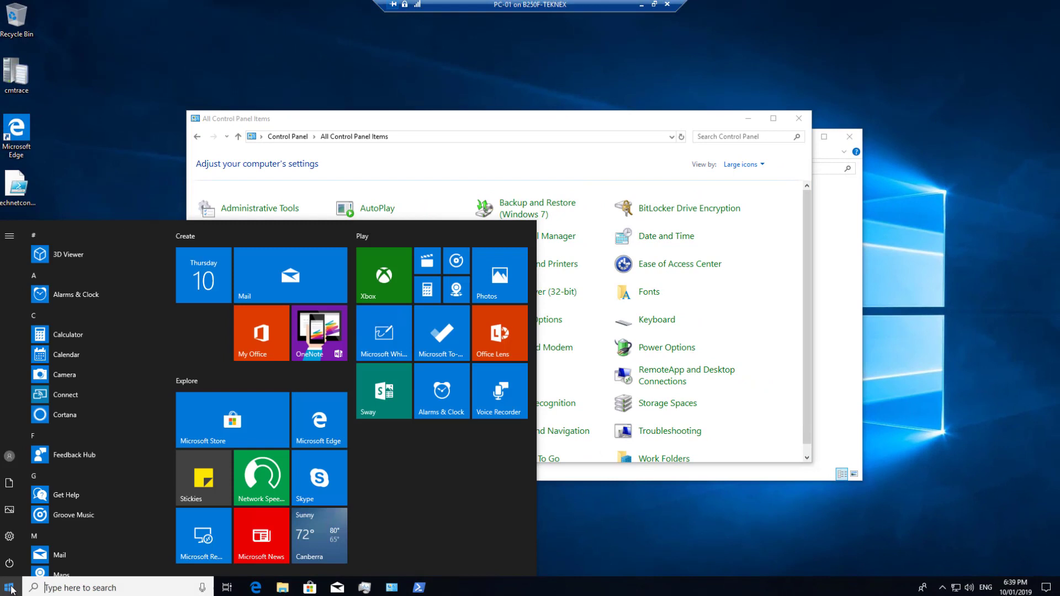
pyautogui.scroll(-5, 130, 411)
pyautogui.click(122, 450)
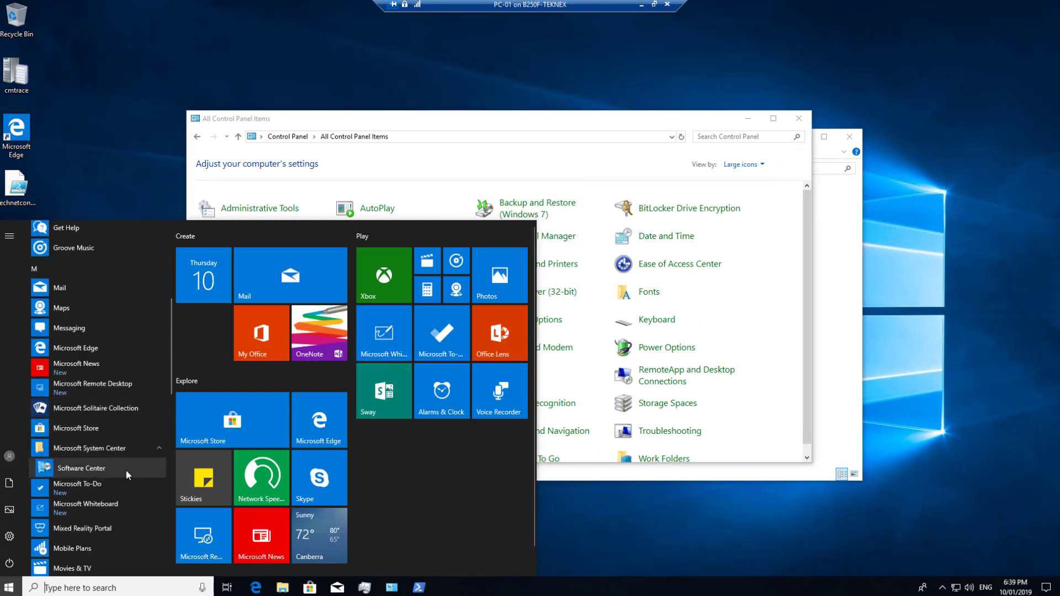
pyautogui.click(126, 470)
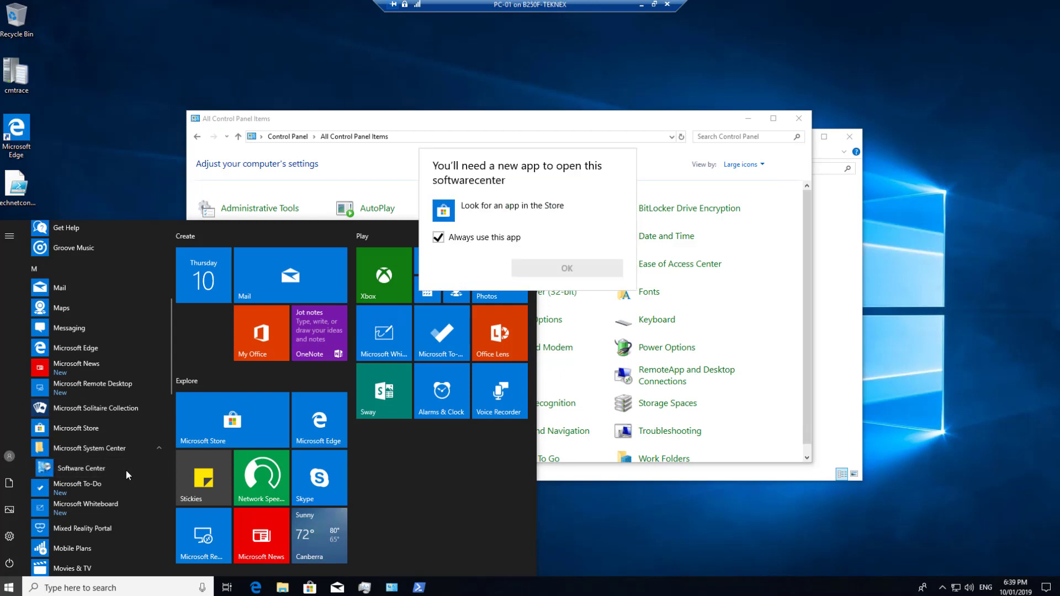
pyautogui.click(486, 123)
pyautogui.click(487, 123)
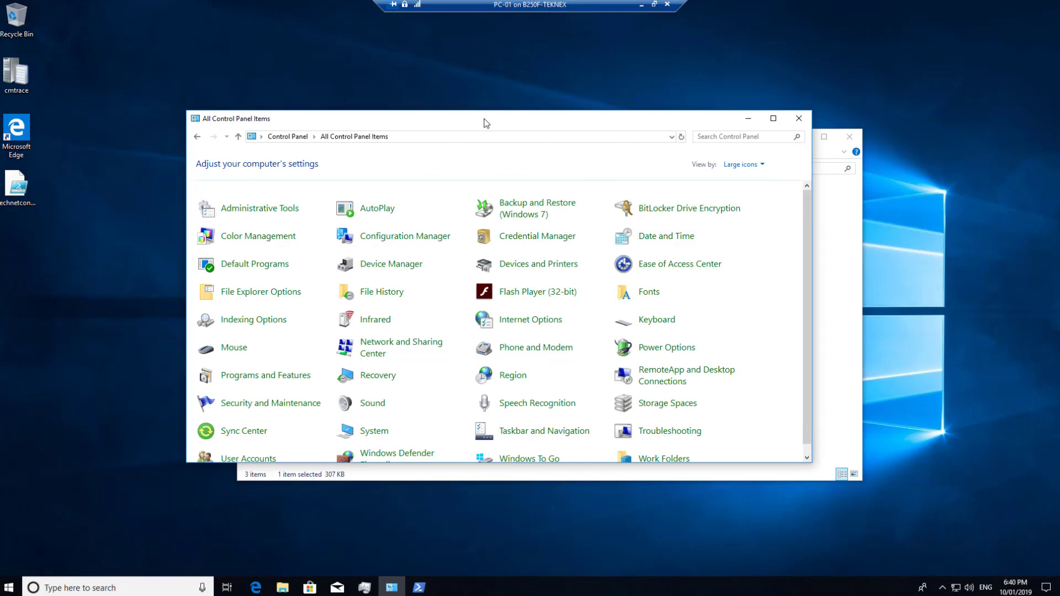
# Step: Minimize the PC-01 session and switch to the TEKNEX-SC01 virtual machine connection
pyautogui.click(641, 5)
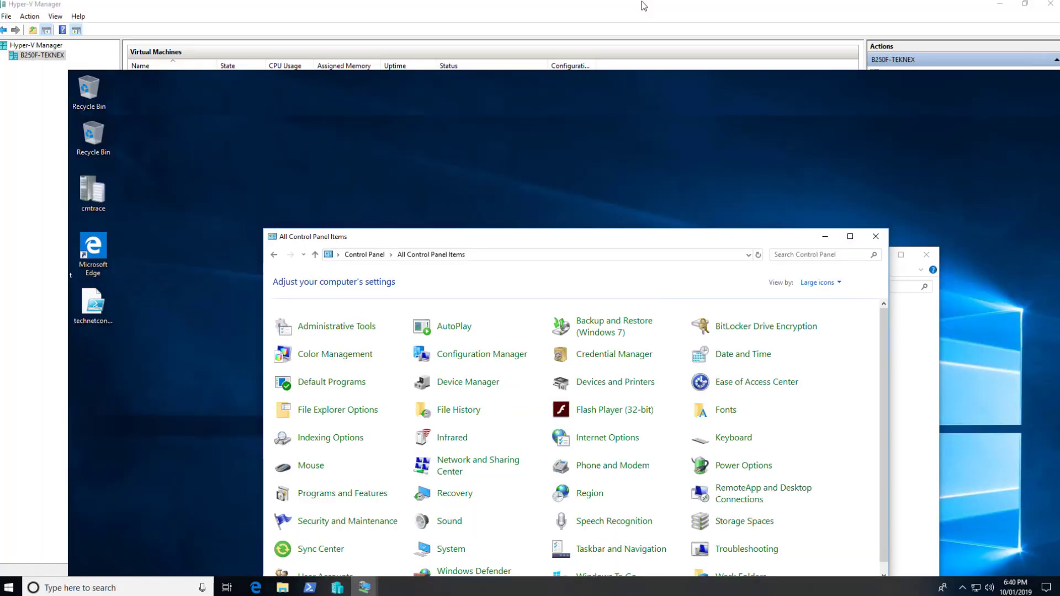
pyautogui.click(364, 588)
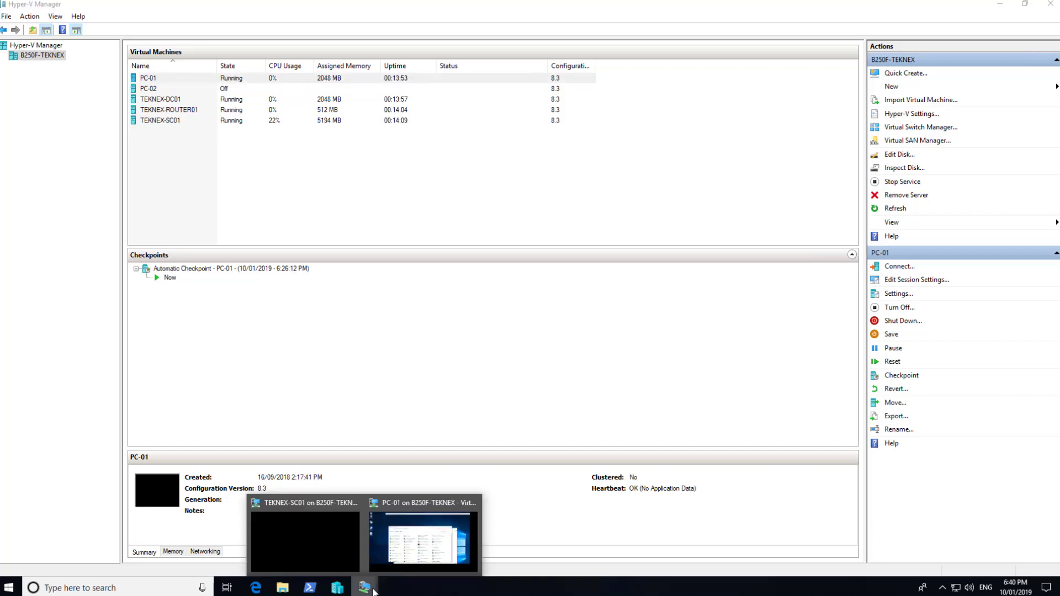
pyautogui.click(340, 539)
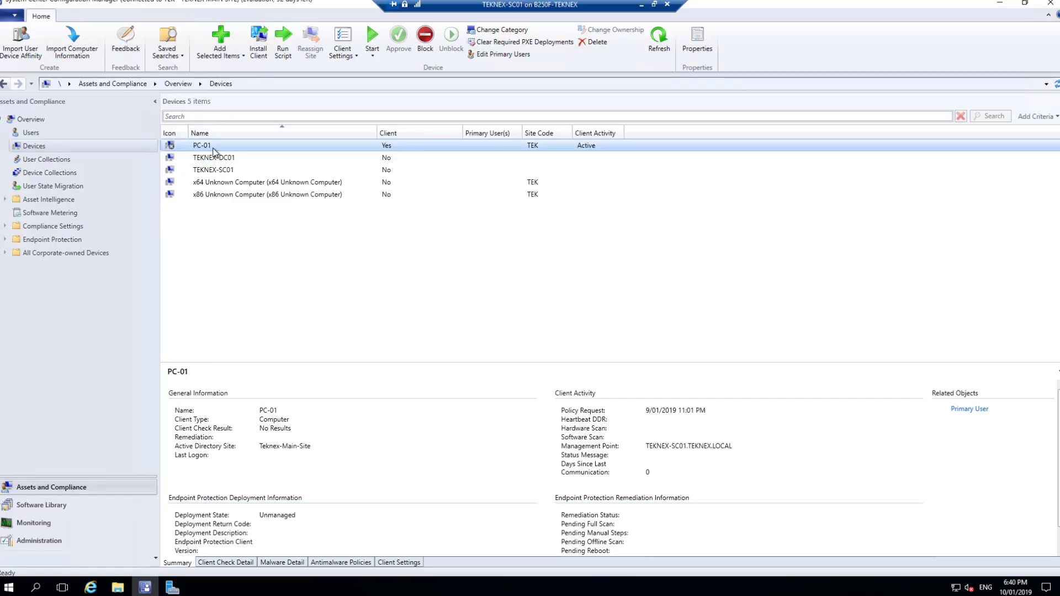
# Step: Delete the PC-01 record from Devices, confirm, and refresh so 4 devices remain
pyautogui.click(663, 51)
pyautogui.rightClick(228, 148)
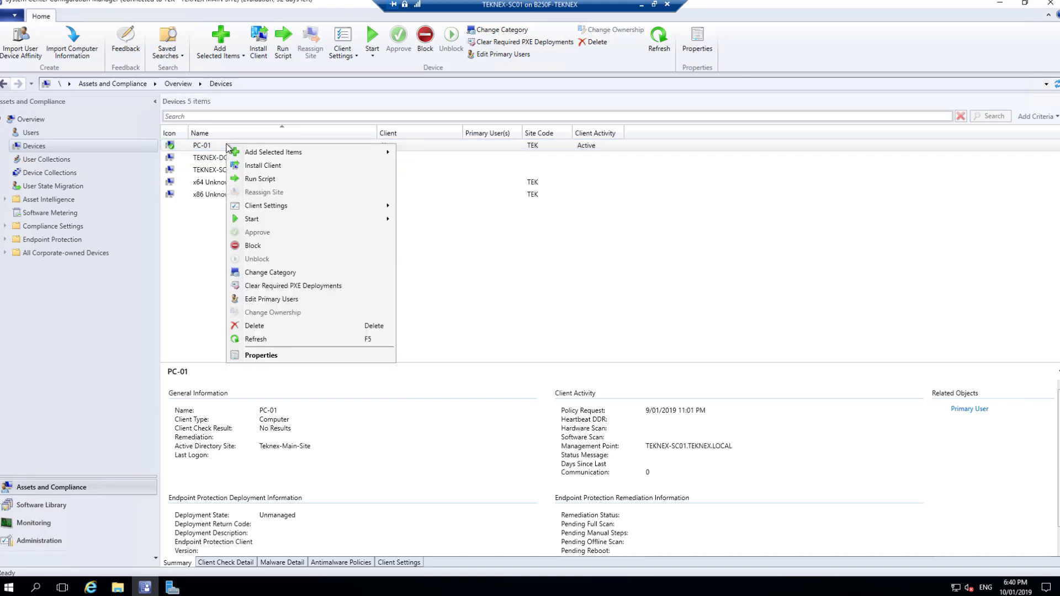
pyautogui.click(264, 326)
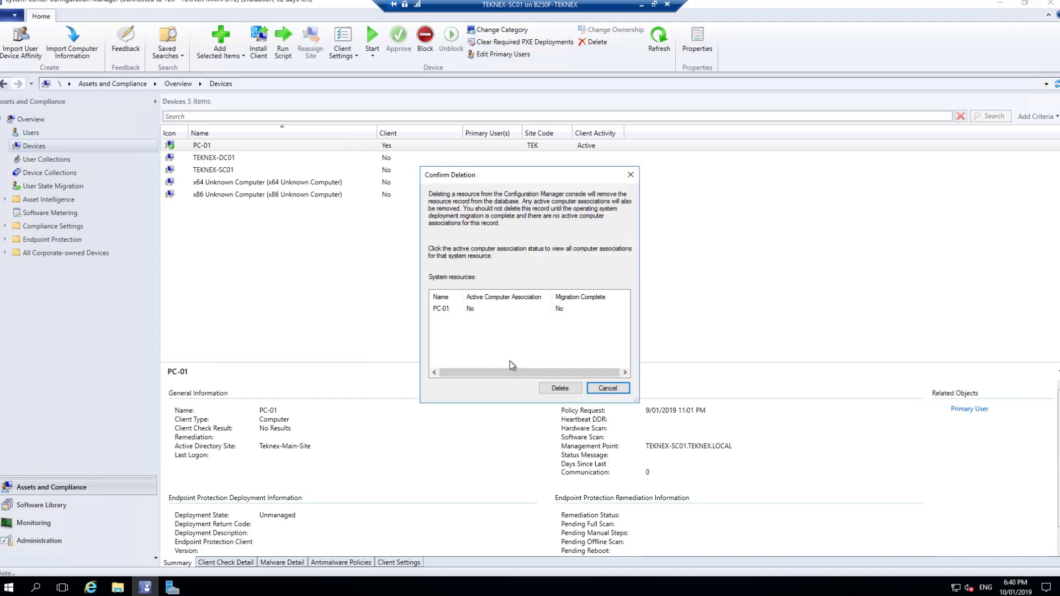
pyautogui.click(557, 388)
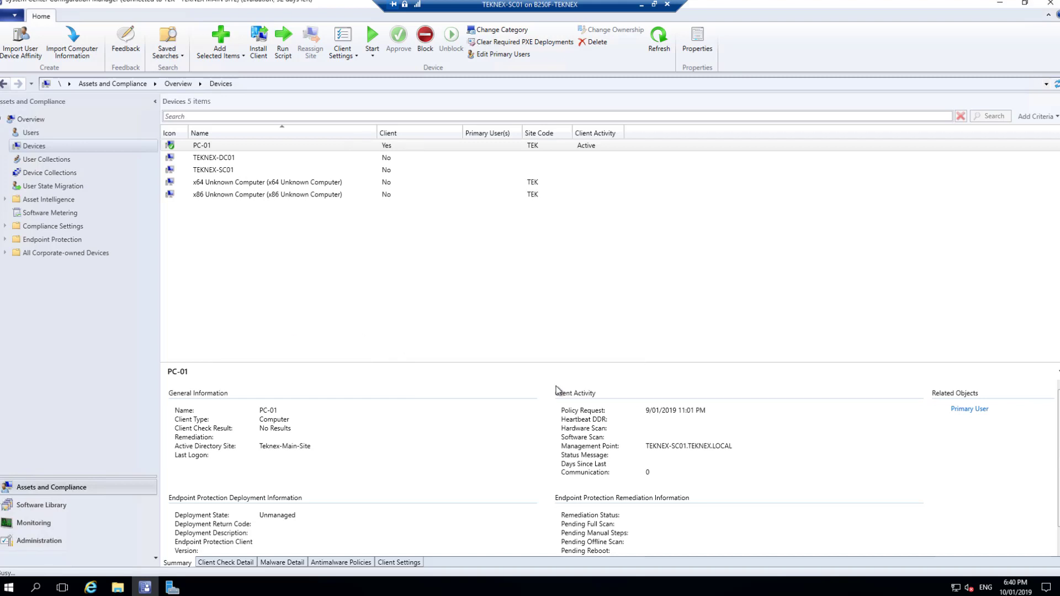
pyautogui.click(661, 41)
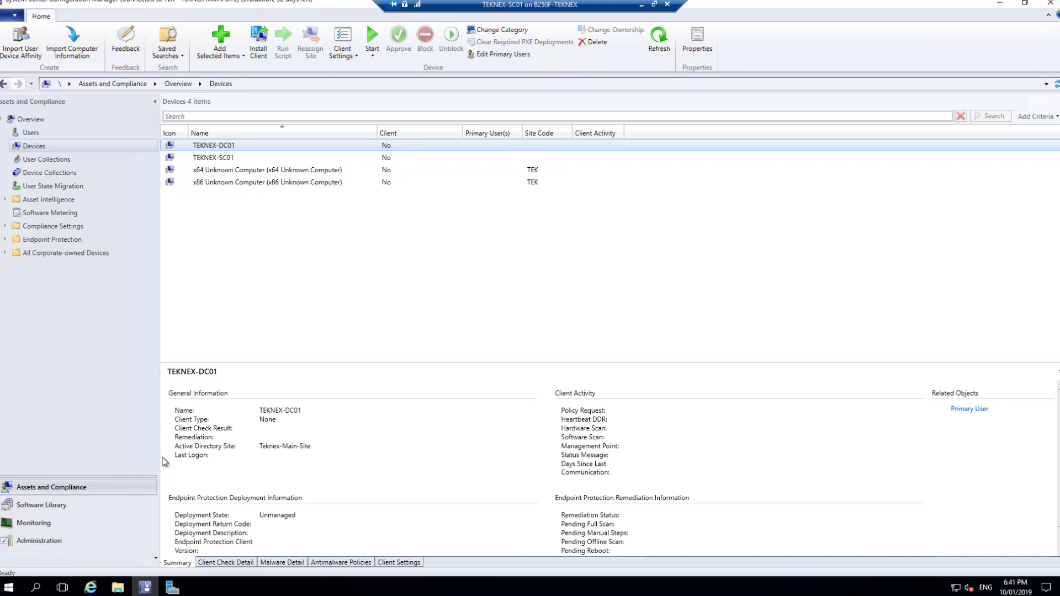
# Step: Run Full Discovery Now on Active Directory System Discovery, then return to Assets and Compliance Devices
pyautogui.click(60, 541)
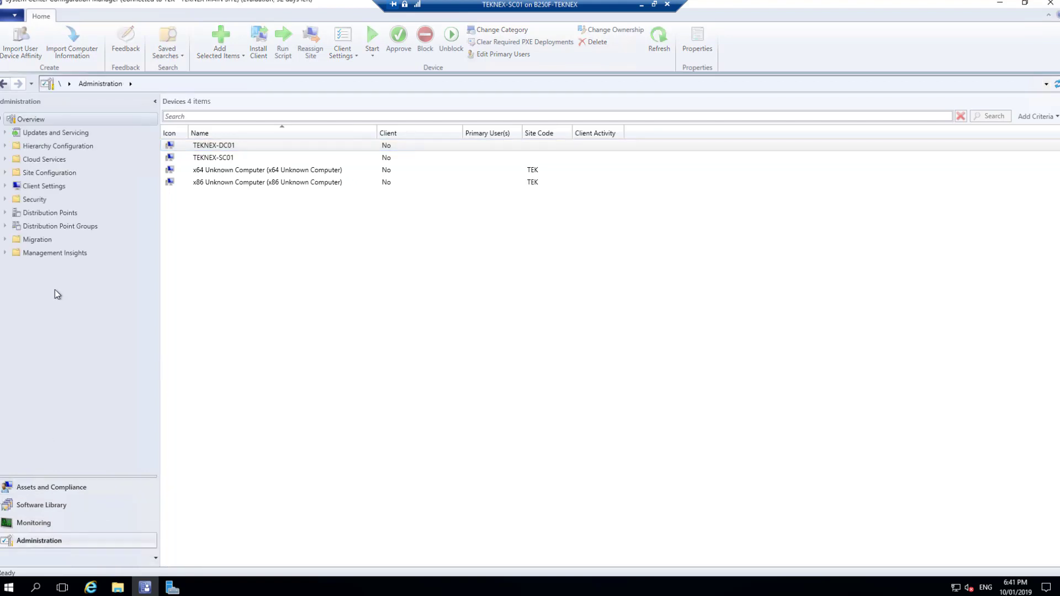
pyautogui.click(6, 148)
pyautogui.click(35, 160)
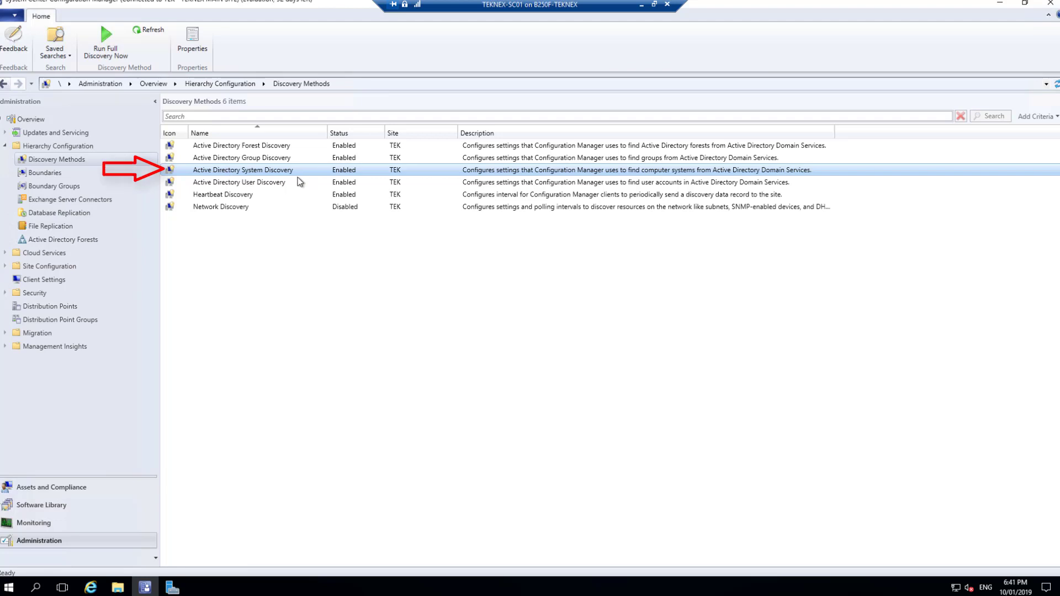
pyautogui.rightClick(289, 171)
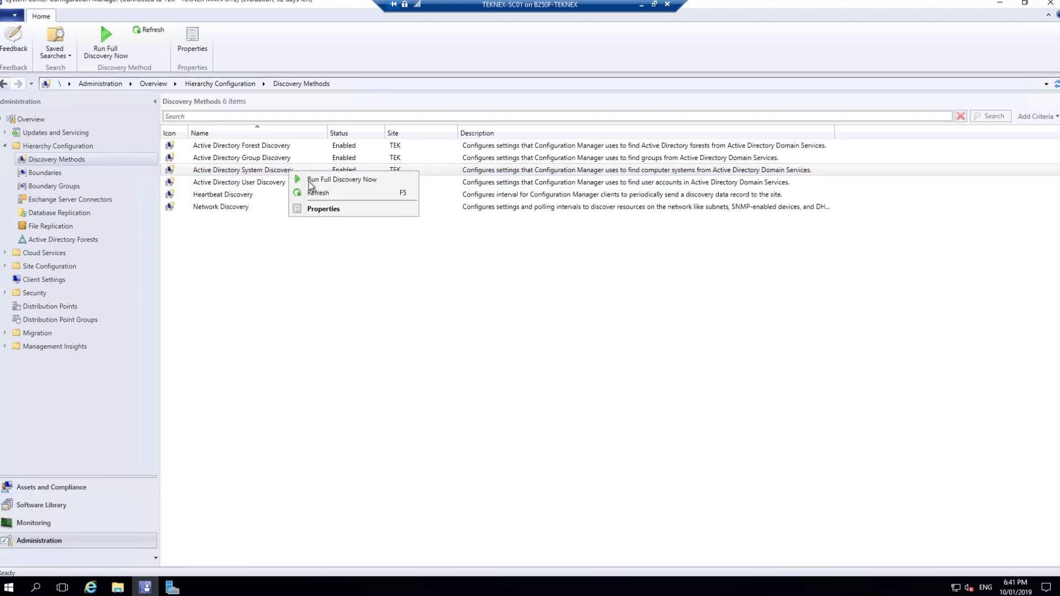
pyautogui.click(317, 183)
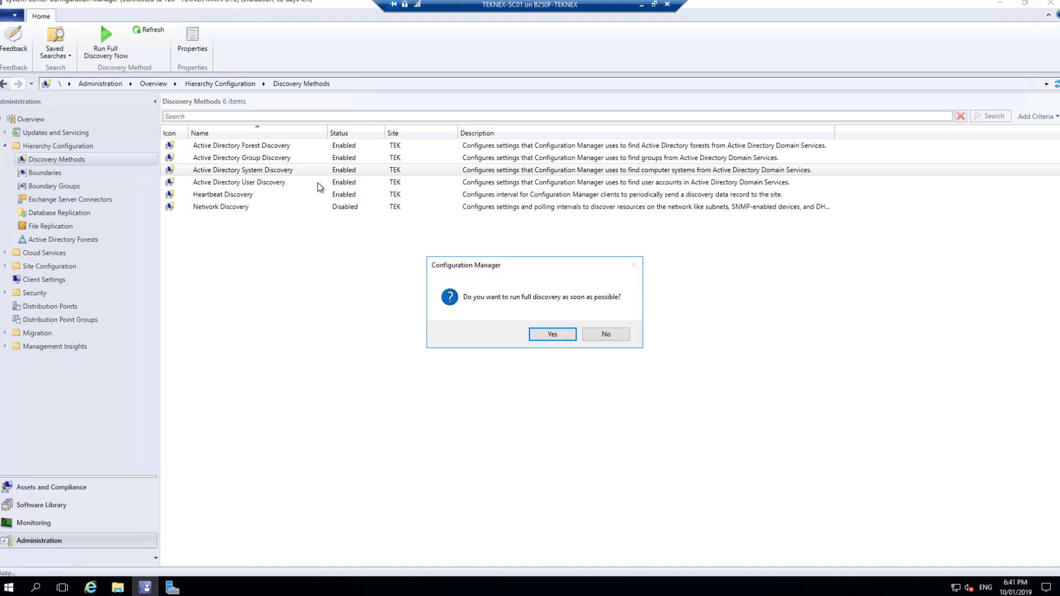
pyautogui.click(554, 333)
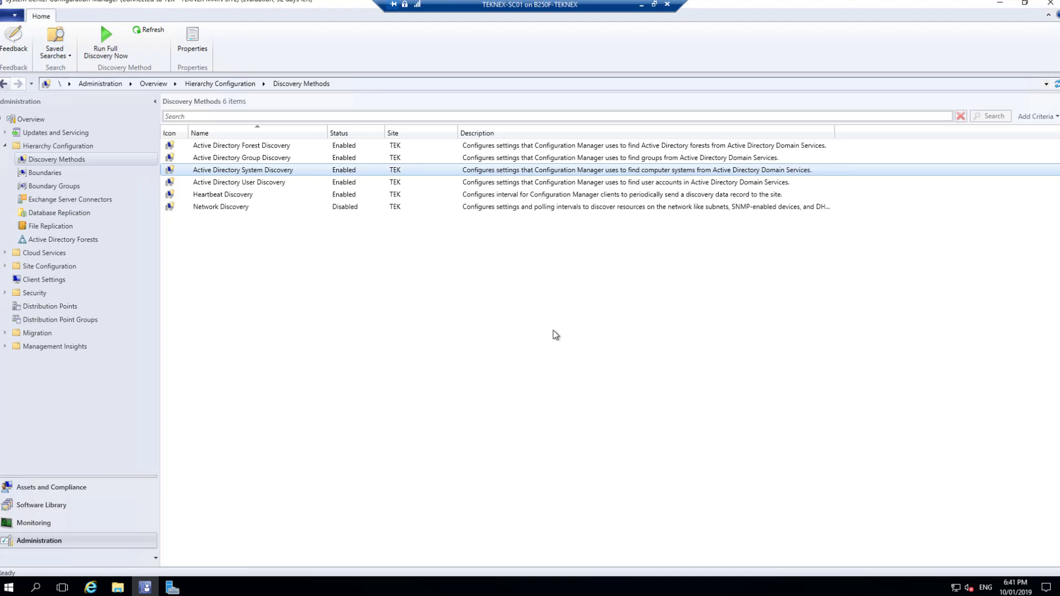
pyautogui.click(69, 489)
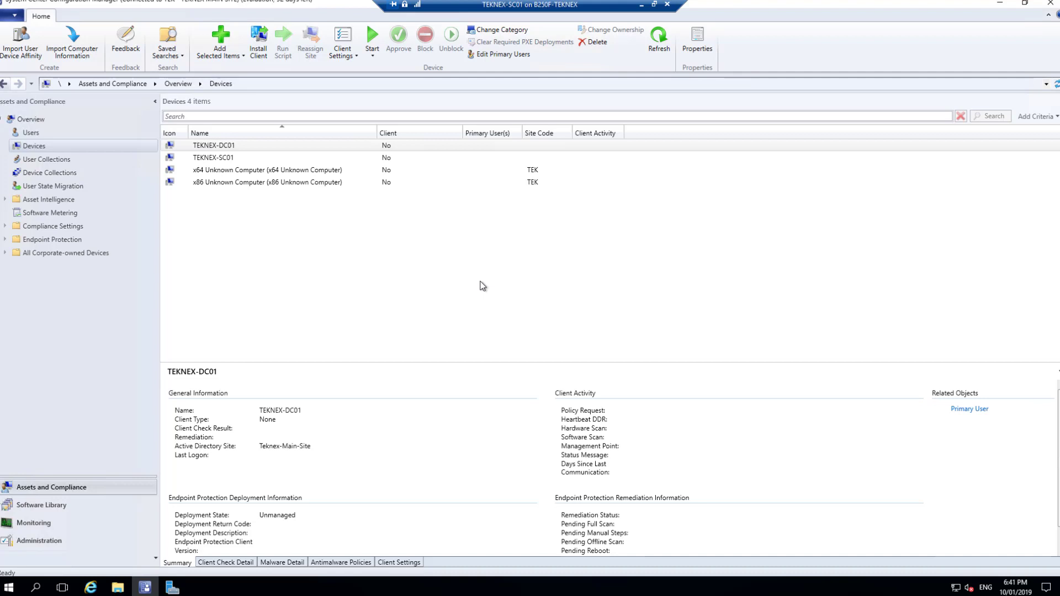
# Step: Refresh the Devices view so the rediscovered PC-01 shows among five devices
pyautogui.click(52, 487)
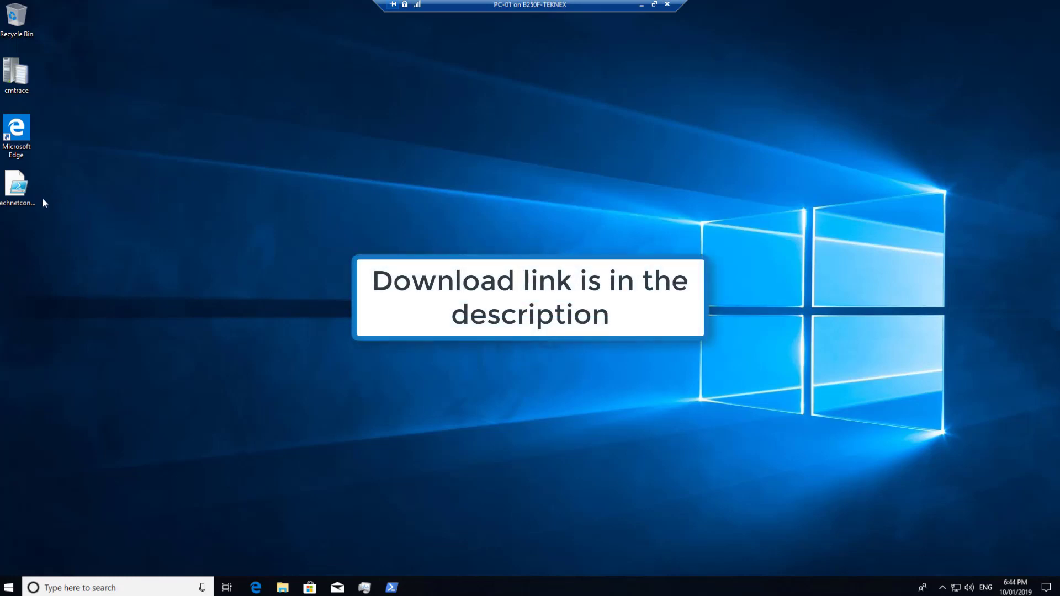
# Step: Open the desktop's technetcontrib.ps1 in PowerShell ISE using Edit
pyautogui.click(25, 197)
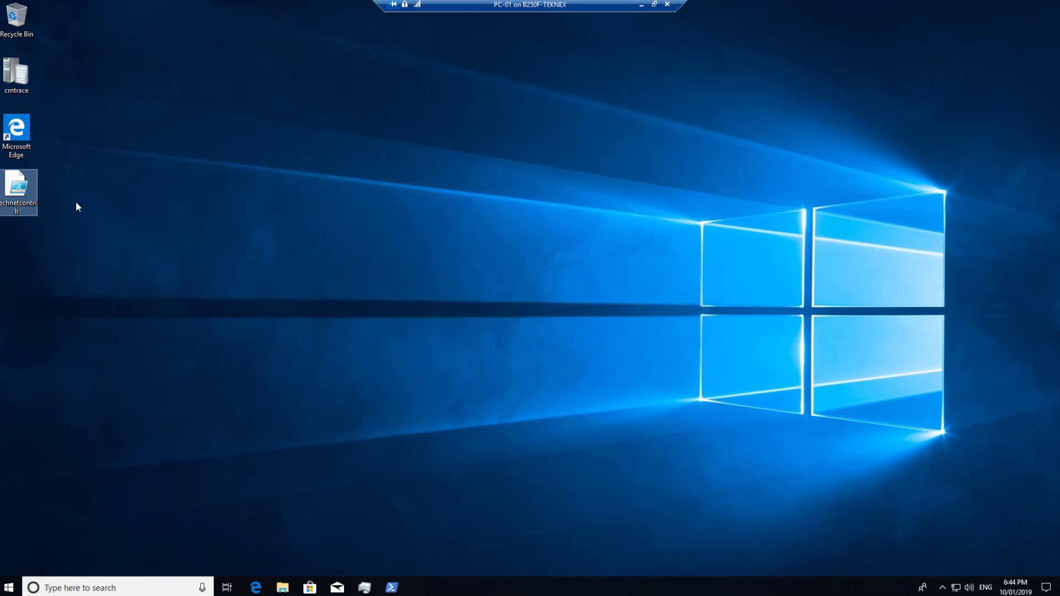
pyautogui.rightClick(25, 201)
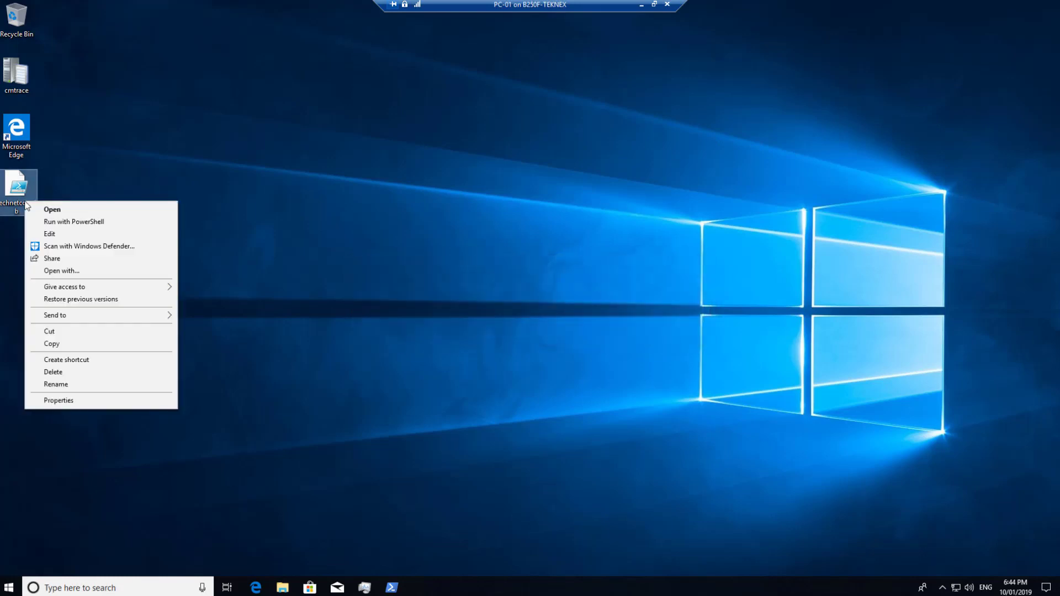
pyautogui.click(55, 233)
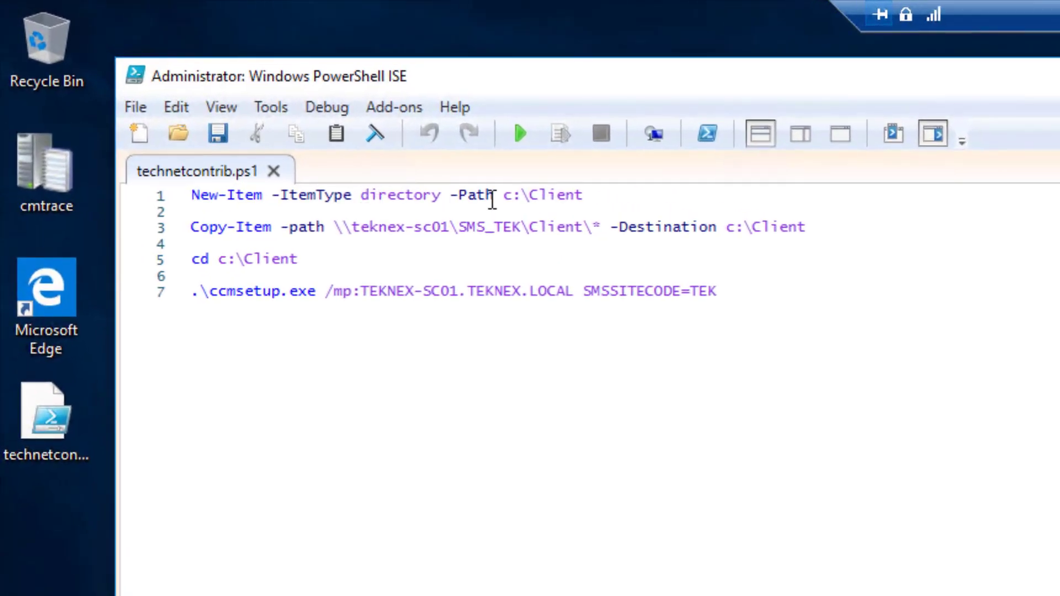
pyautogui.click(486, 189)
pyautogui.moveTo(545, 197); pyautogui.dragTo(592, 194)
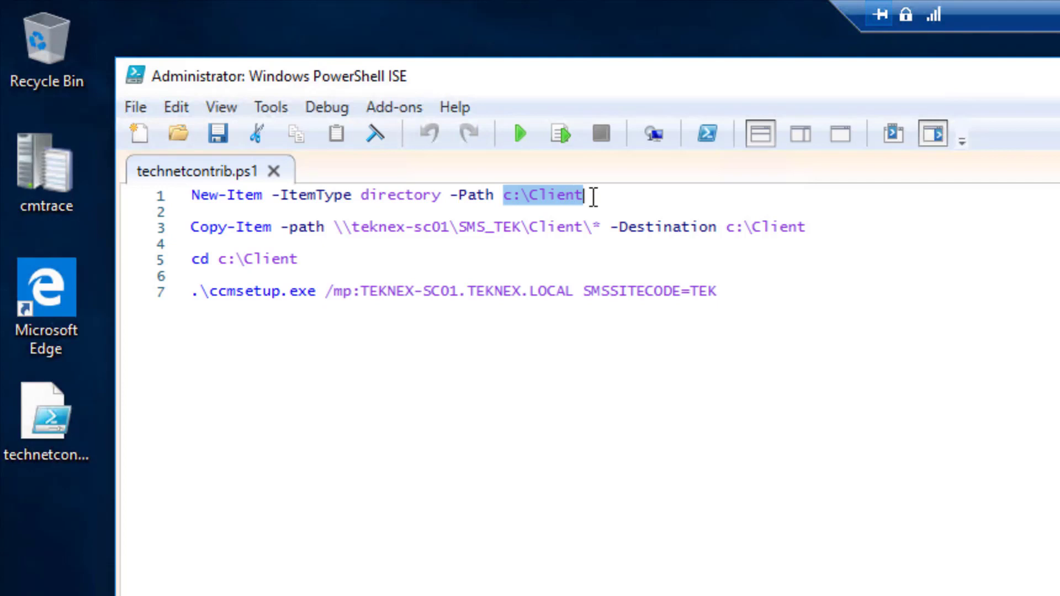
pyautogui.hotkey('alt', 'Tab')
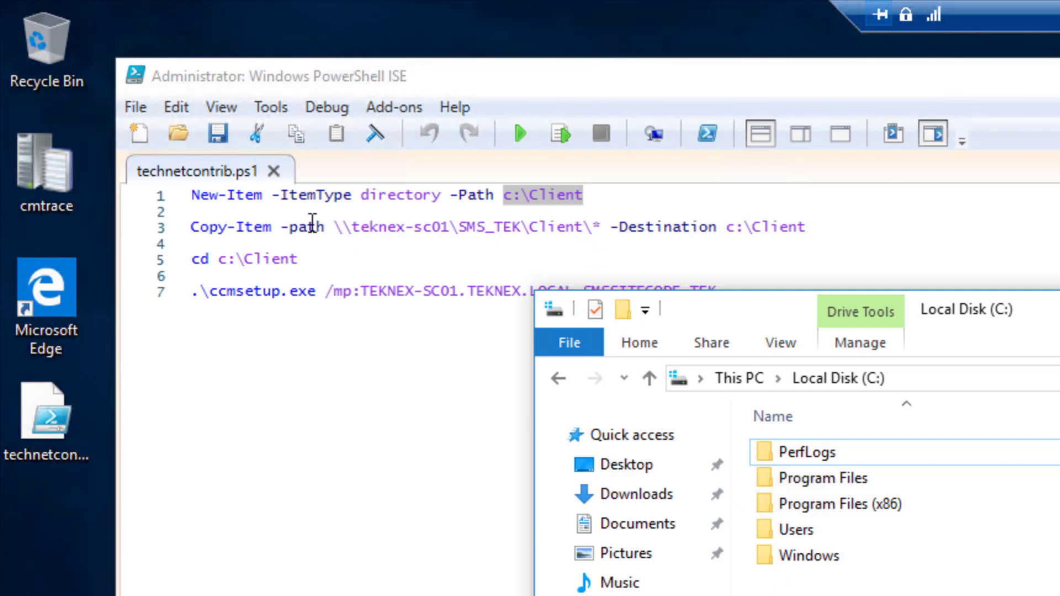
pyautogui.click(313, 227)
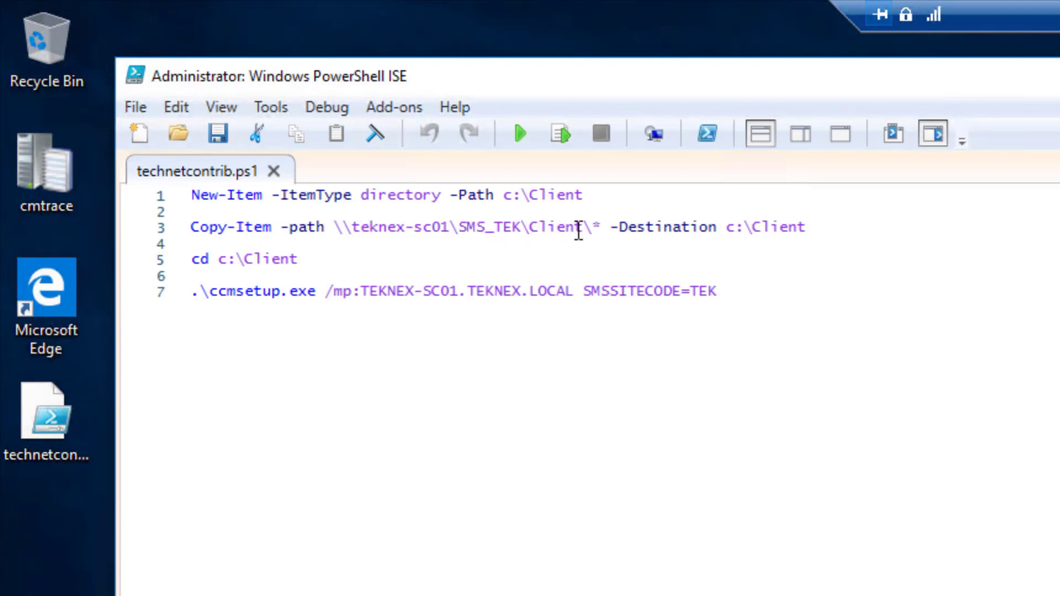
pyautogui.moveTo(601, 228); pyautogui.dragTo(343, 231)
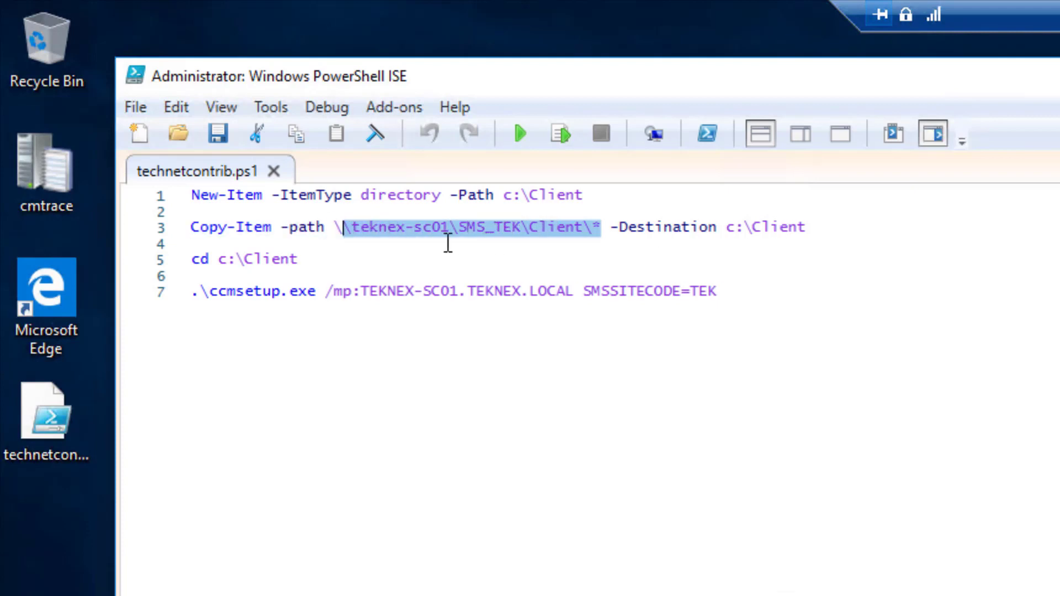
pyautogui.click(438, 237)
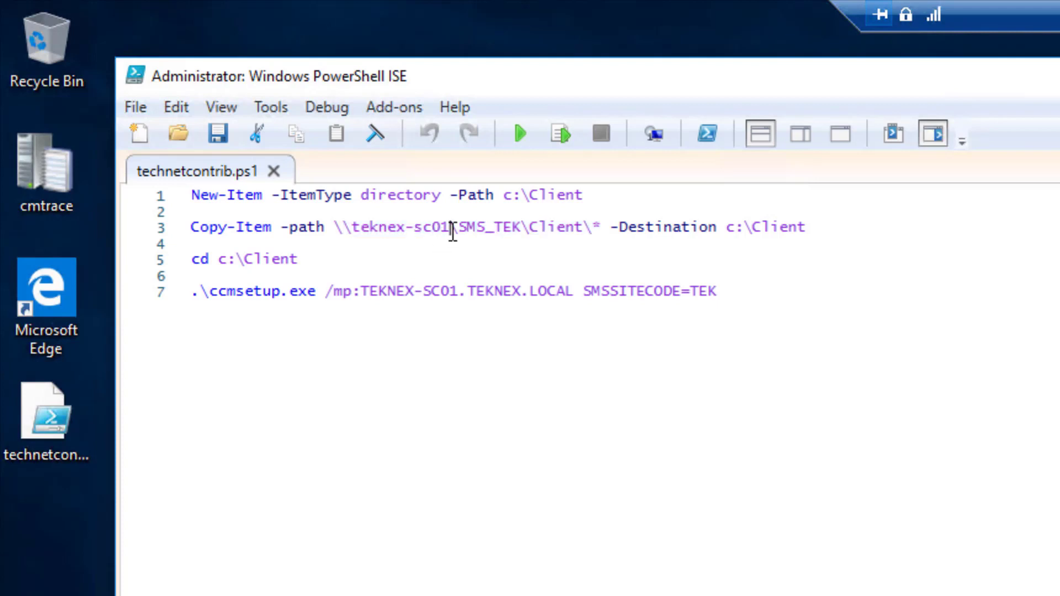
pyautogui.moveTo(450, 230); pyautogui.dragTo(352, 228)
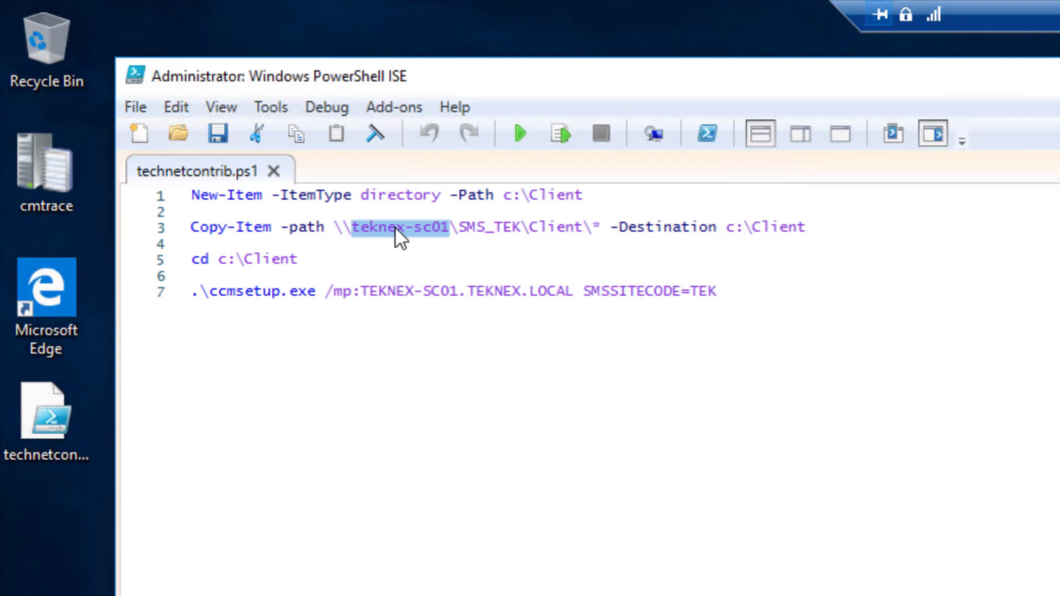
pyautogui.moveTo(602, 227); pyautogui.dragTo(344, 228)
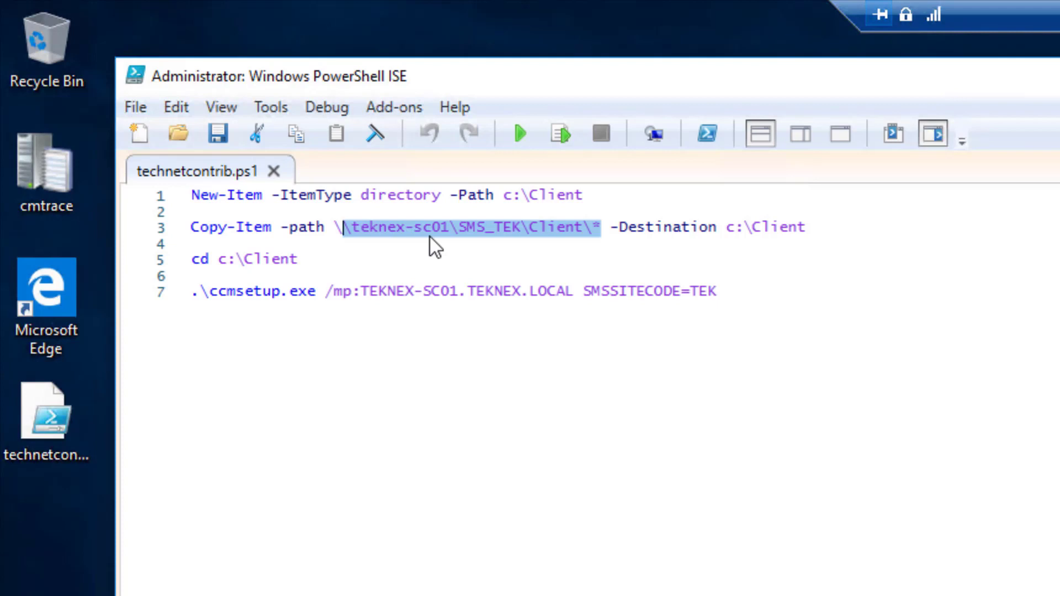
pyautogui.moveTo(815, 229); pyautogui.dragTo(728, 228)
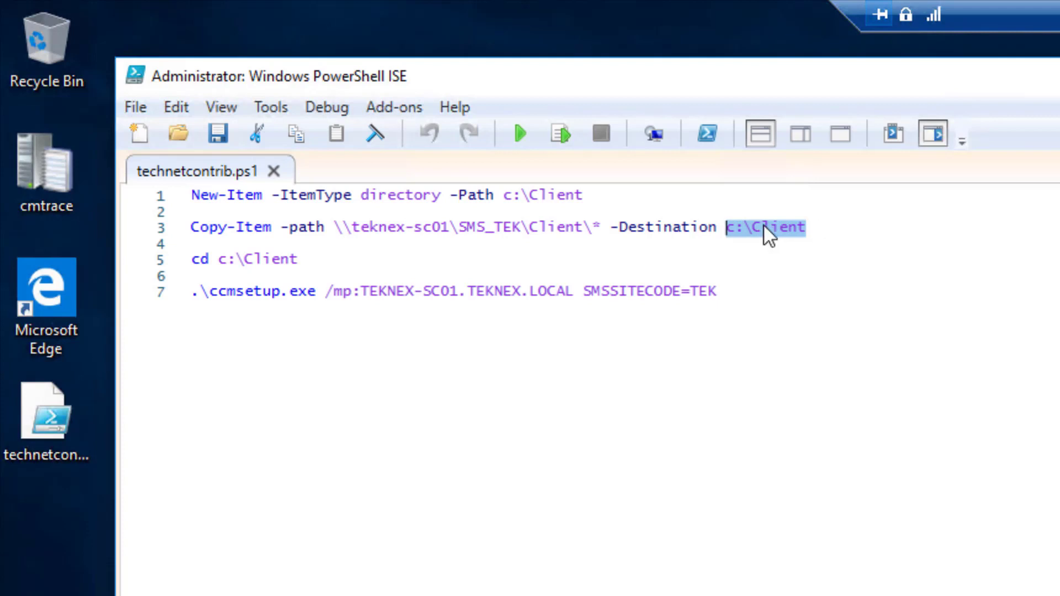
pyautogui.moveTo(589, 193); pyautogui.dragTo(522, 196)
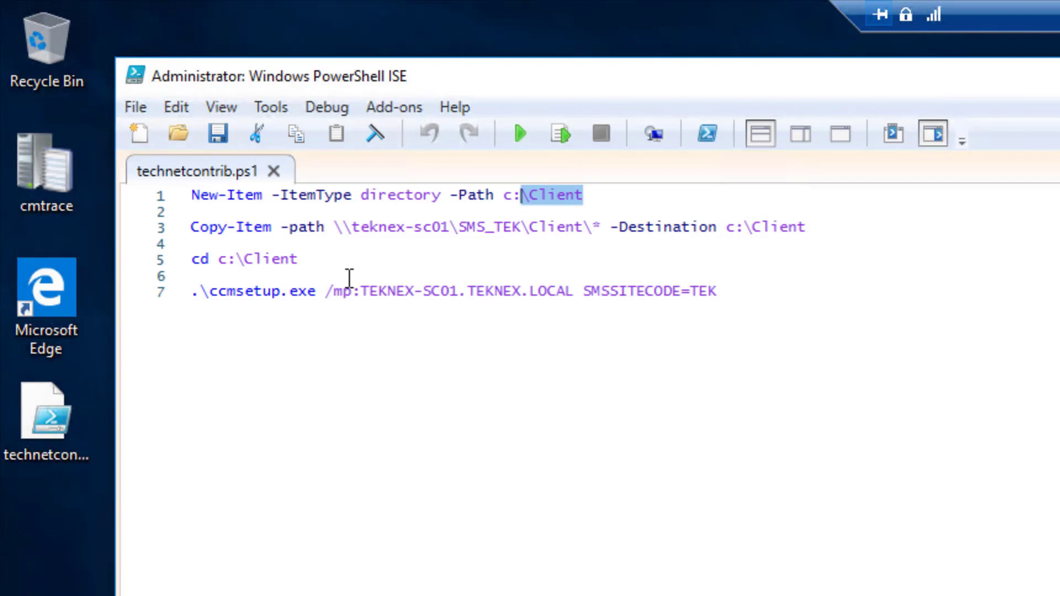
pyautogui.moveTo(309, 259); pyautogui.dragTo(315, 291)
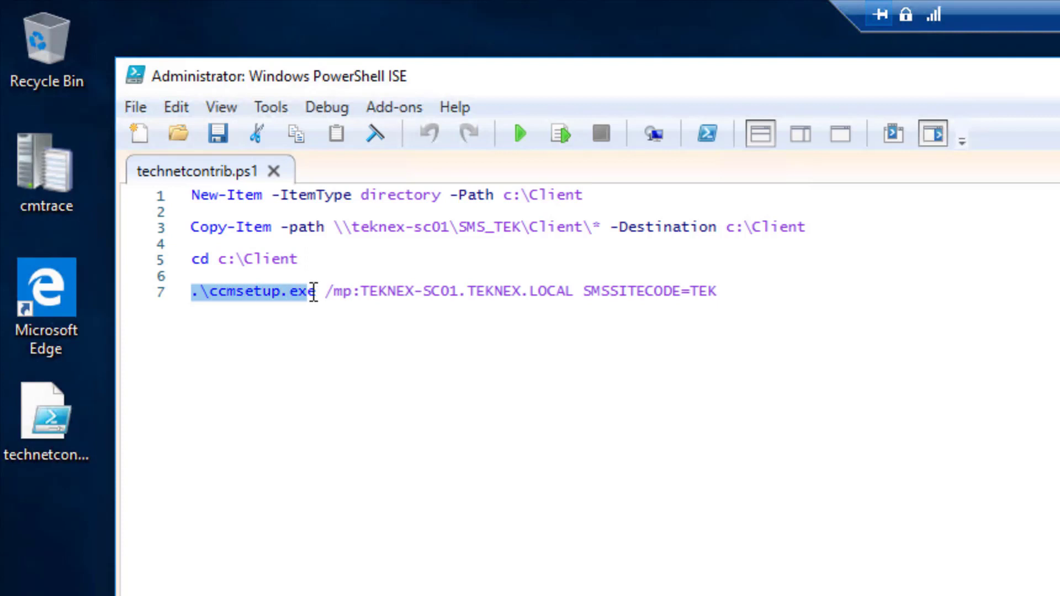
pyautogui.click(343, 289)
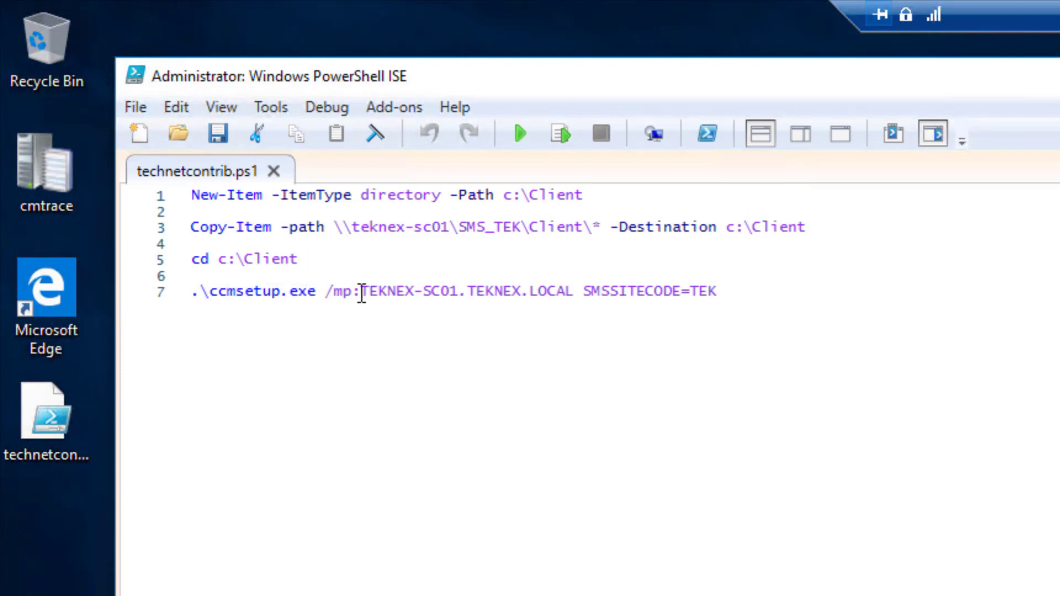
pyautogui.doubleClick(343, 291)
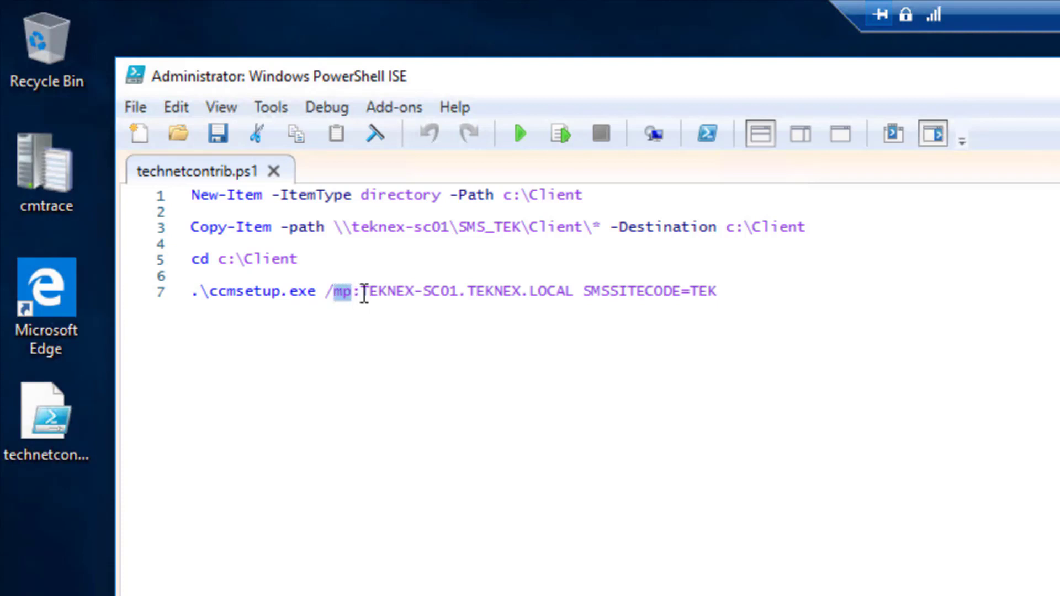
pyautogui.moveTo(362, 291); pyautogui.dragTo(574, 292)
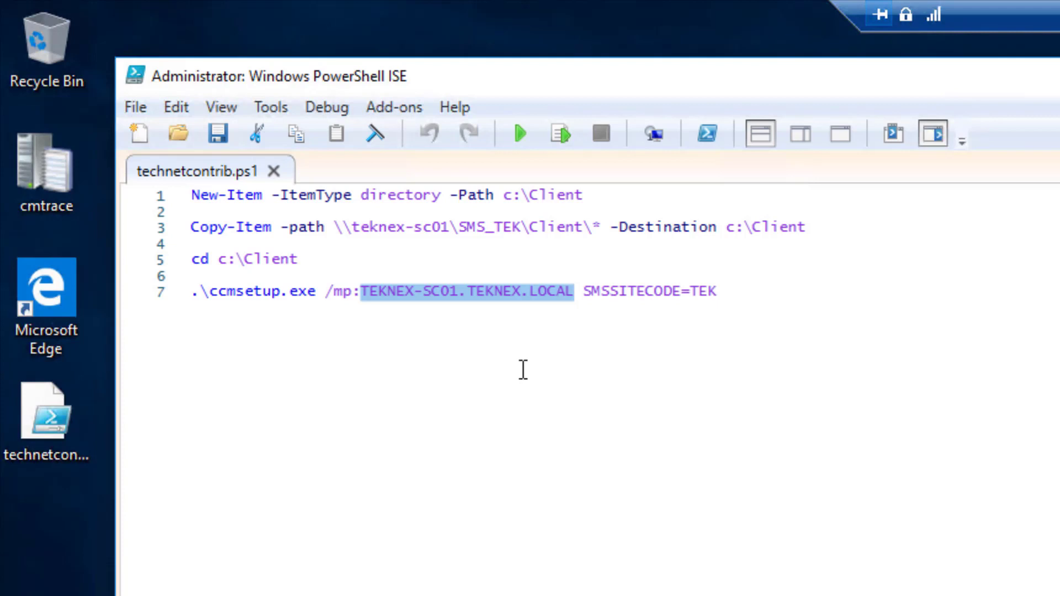
pyautogui.click(366, 291)
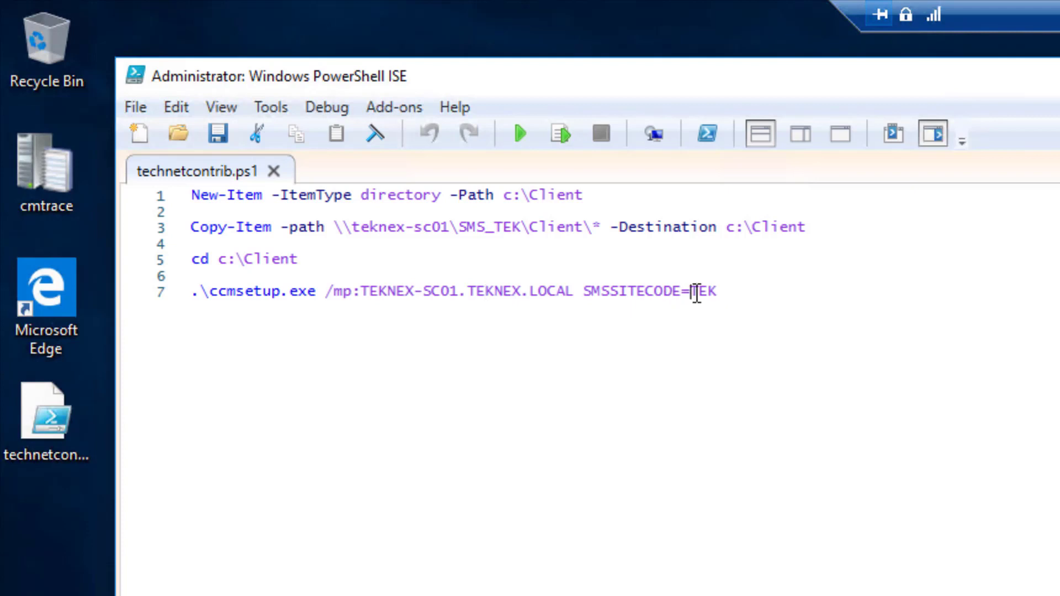
pyautogui.doubleClick(696, 293)
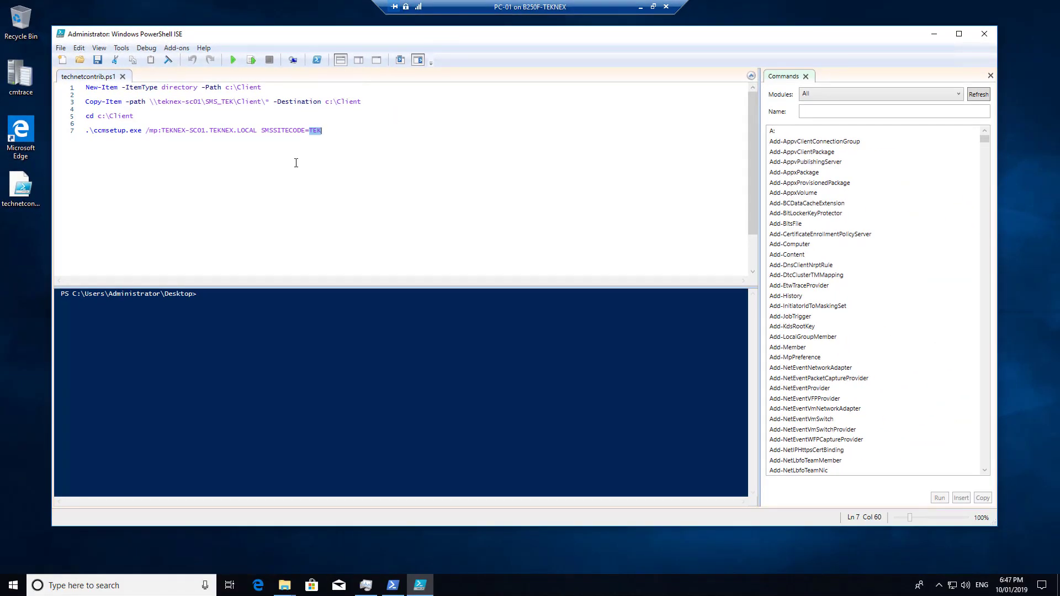
# Step: Inspect the 7 client files in \\teknex-sc01\SMS_TEK\Client, including ccmsetup and scepinstall, then close the window
pyautogui.press('super+r')
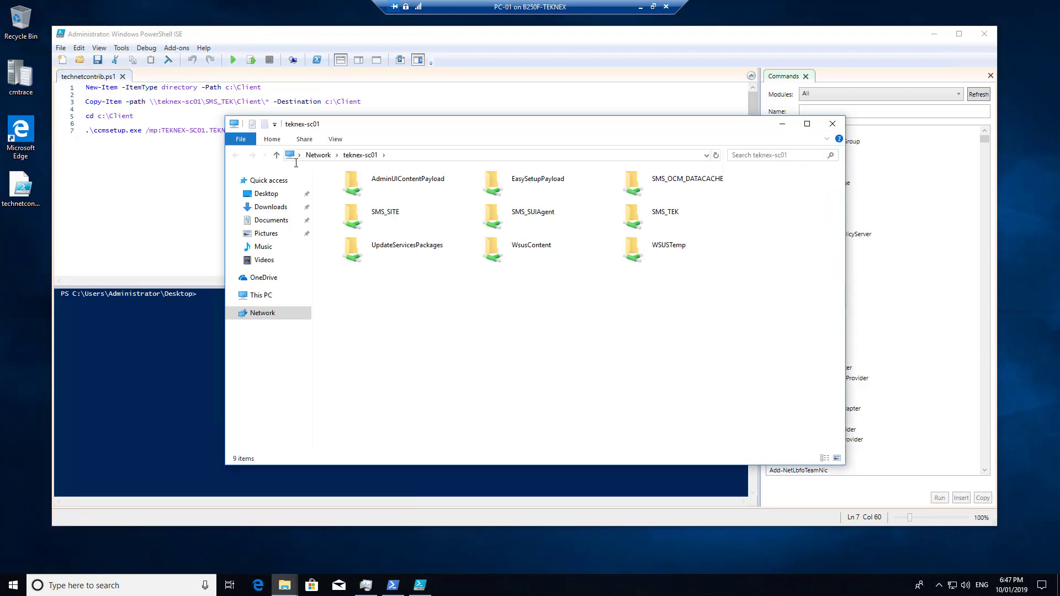
pyautogui.doubleClick(670, 223)
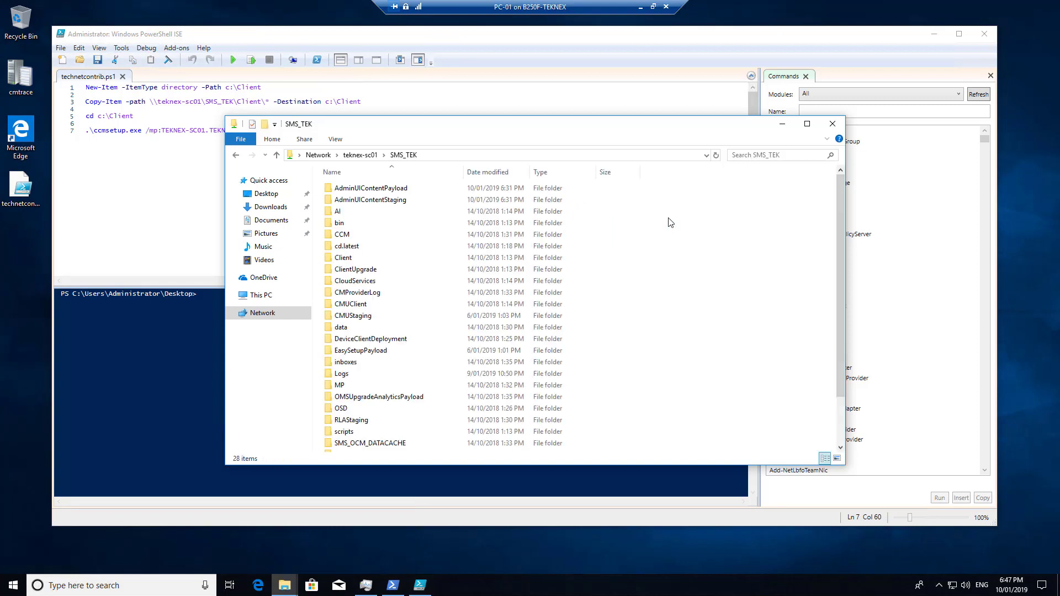
pyautogui.doubleClick(353, 258)
pyautogui.click(466, 155)
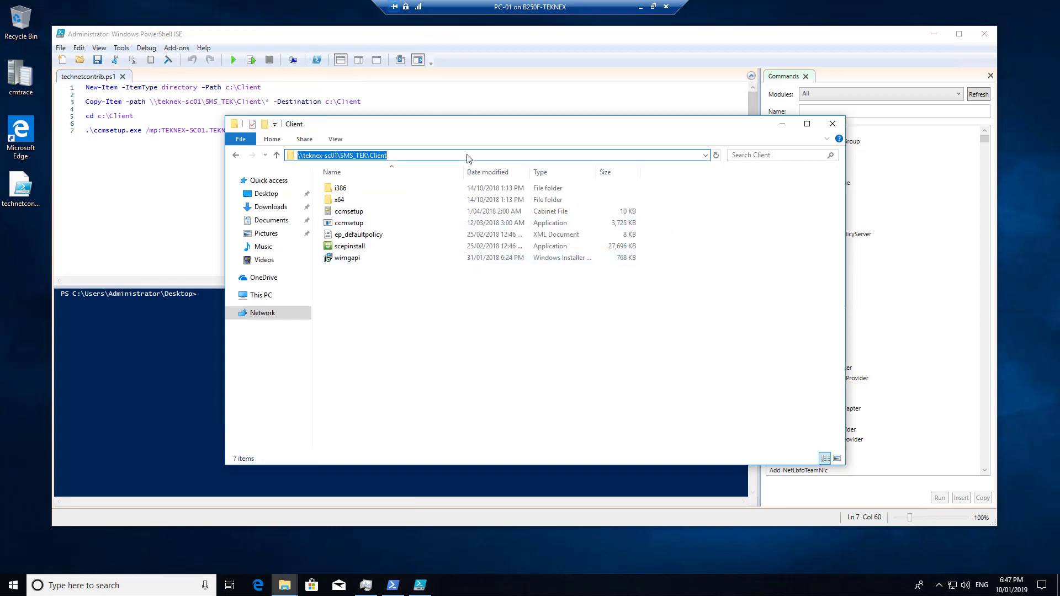
pyautogui.moveTo(448, 124); pyautogui.dragTo(297, 197)
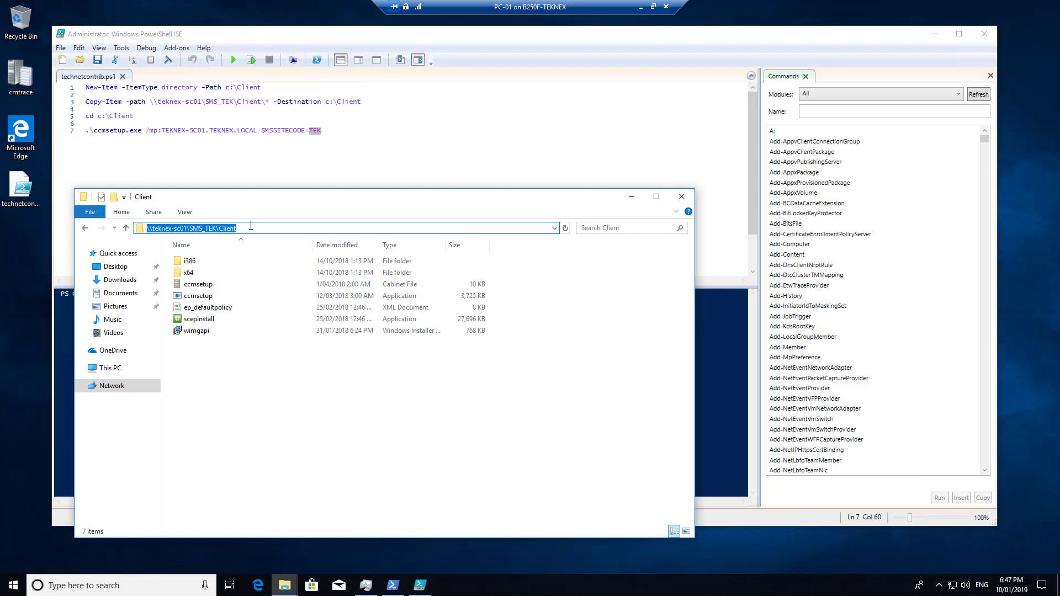
pyautogui.moveTo(258, 360); pyautogui.dragTo(207, 267)
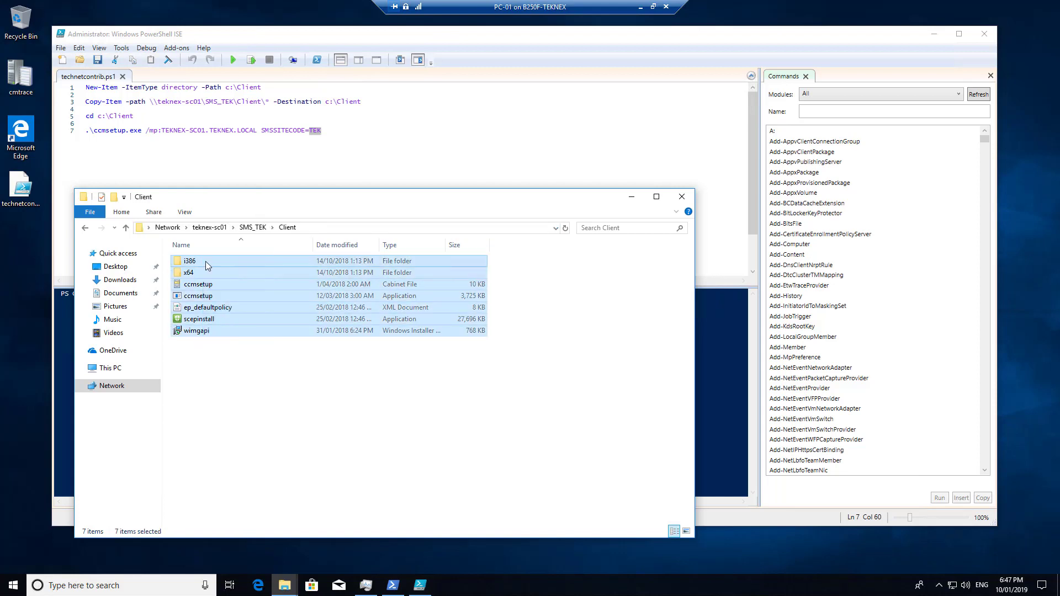
pyautogui.click(691, 196)
# Step: Close PowerShell ISE and return to the administrator PowerShell console at C:\Windows\ccmsetup
pyautogui.click(377, 138)
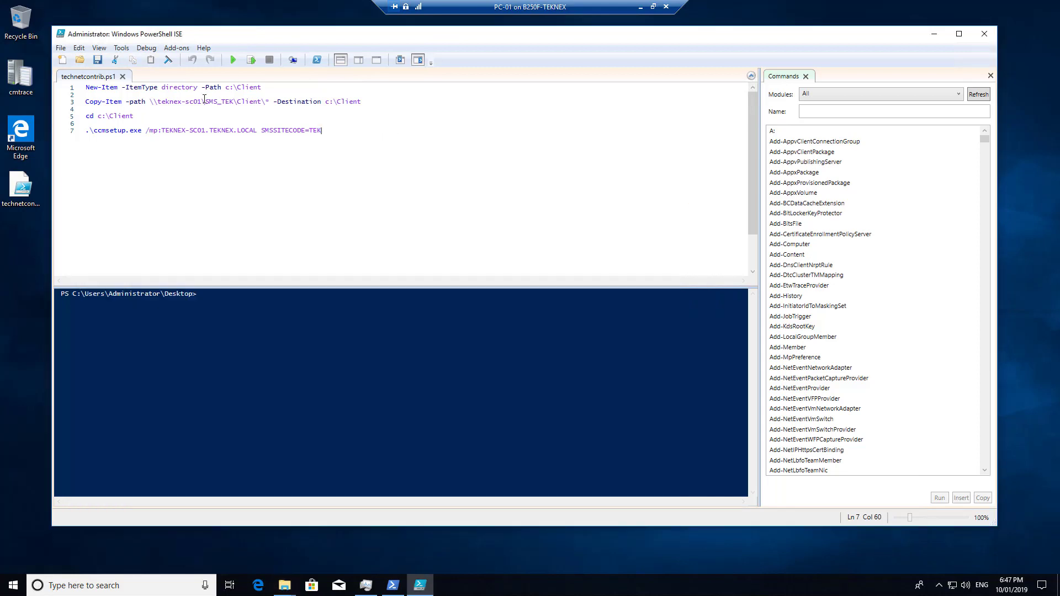
pyautogui.click(61, 48)
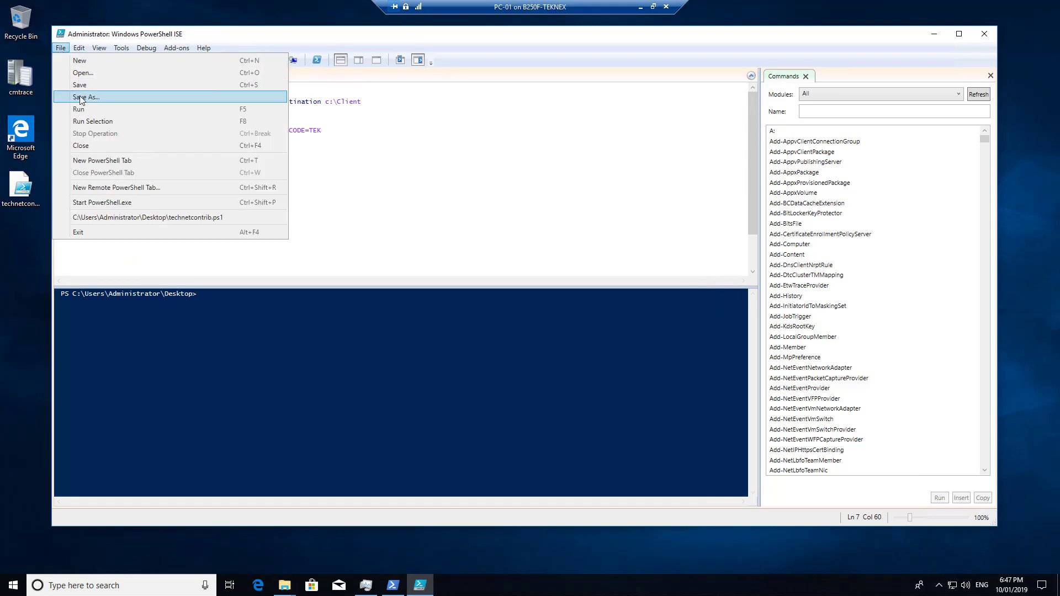
pyautogui.click(331, 163)
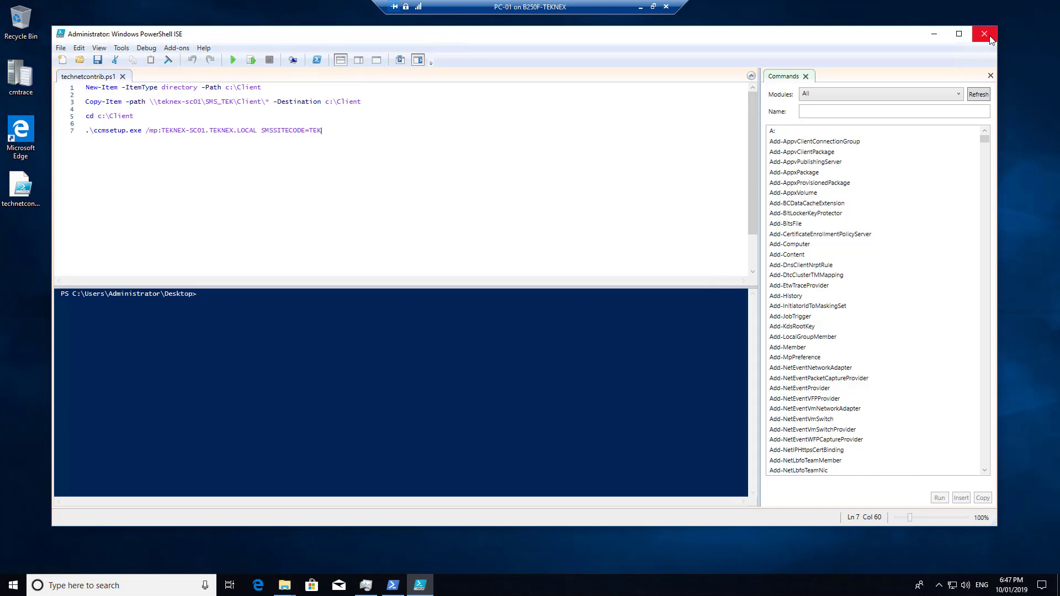
pyautogui.click(990, 37)
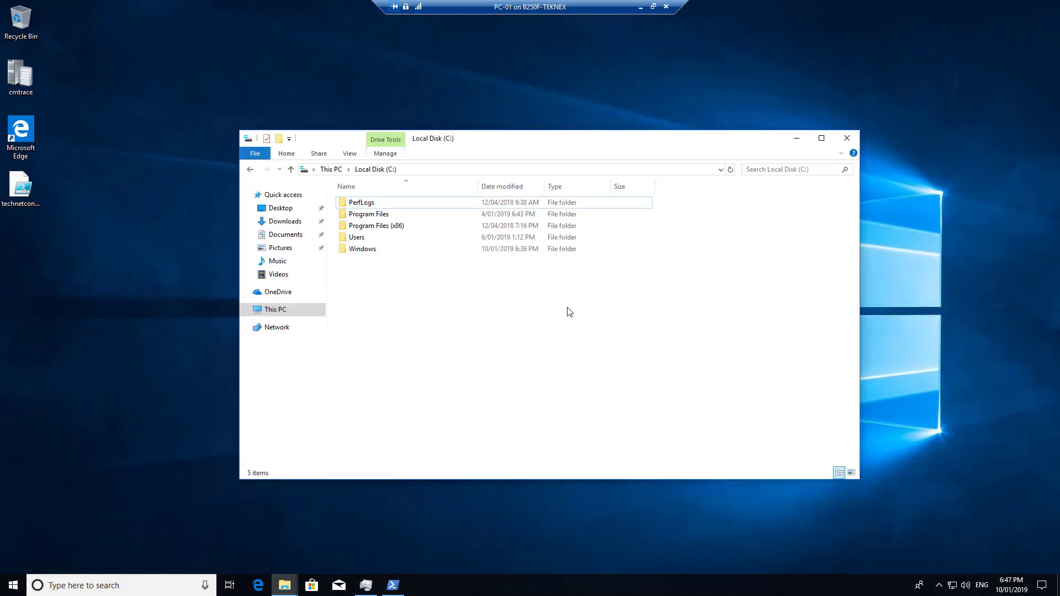
pyautogui.click(399, 591)
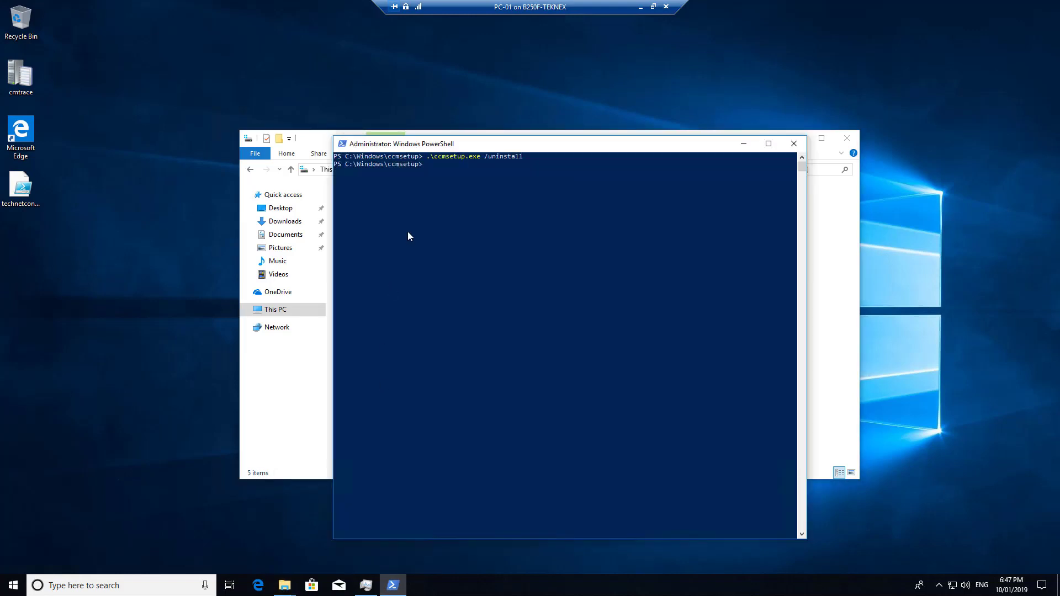
# Step: Run Set-ExecutionPolicy Unrestricted, confirm with Y, and close the PowerShell console
pyautogui.click(428, 198)
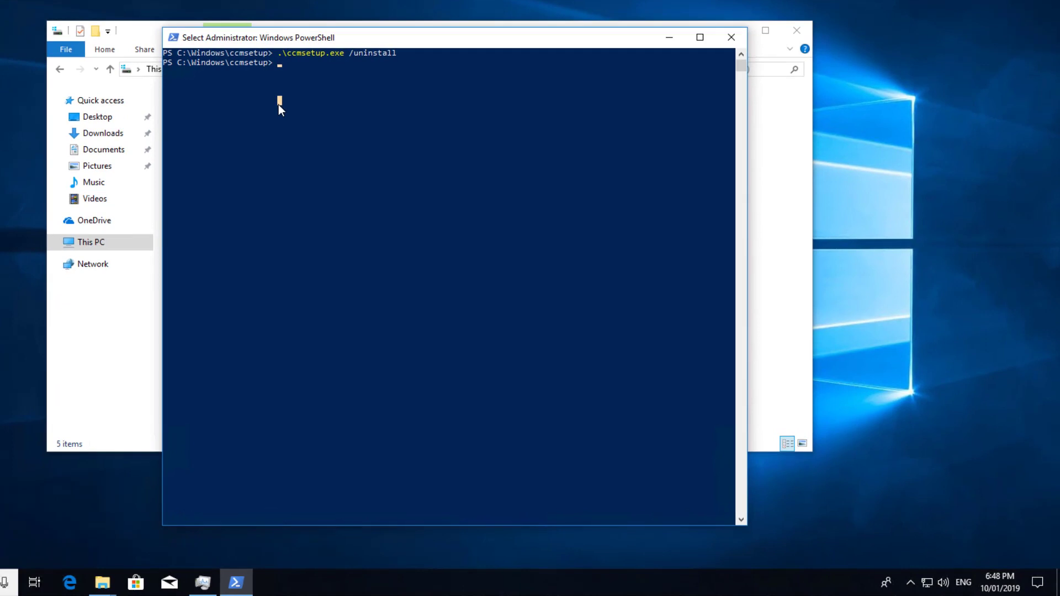
pyautogui.write('set-e')
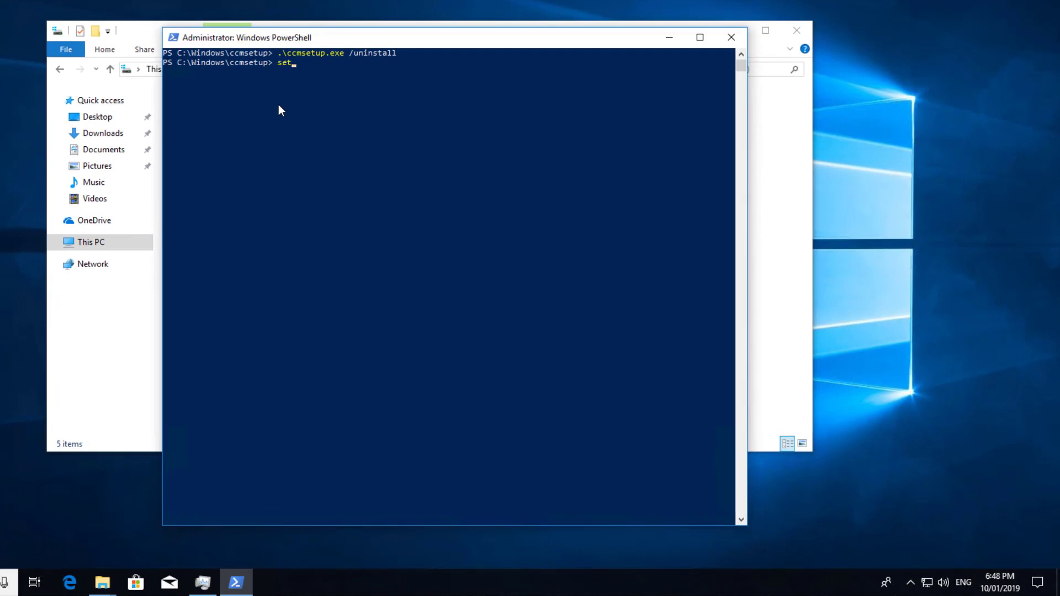
pyautogui.press('Tab')
pyautogui.press('Tab')
pyautogui.press('BackSpace')
pyautogui.press('BackSpace')
pyautogui.press('BackSpace')
pyautogui.press('BackSpace')
pyautogui.press('BackSpace')
pyautogui.press('BackSpace')
pyautogui.press('BackSpace')
pyautogui.press('BackSpace')
pyautogui.press('BackSpace')
pyautogui.press('BackSpace')
pyautogui.press('BackSpace')
pyautogui.press('BackSpace')
pyautogui.press('BackSpace')
pyautogui.press('BackSpace')
pyautogui.press('BackSpace')
pyautogui.write('ExecutionPolicy Unrestricted')
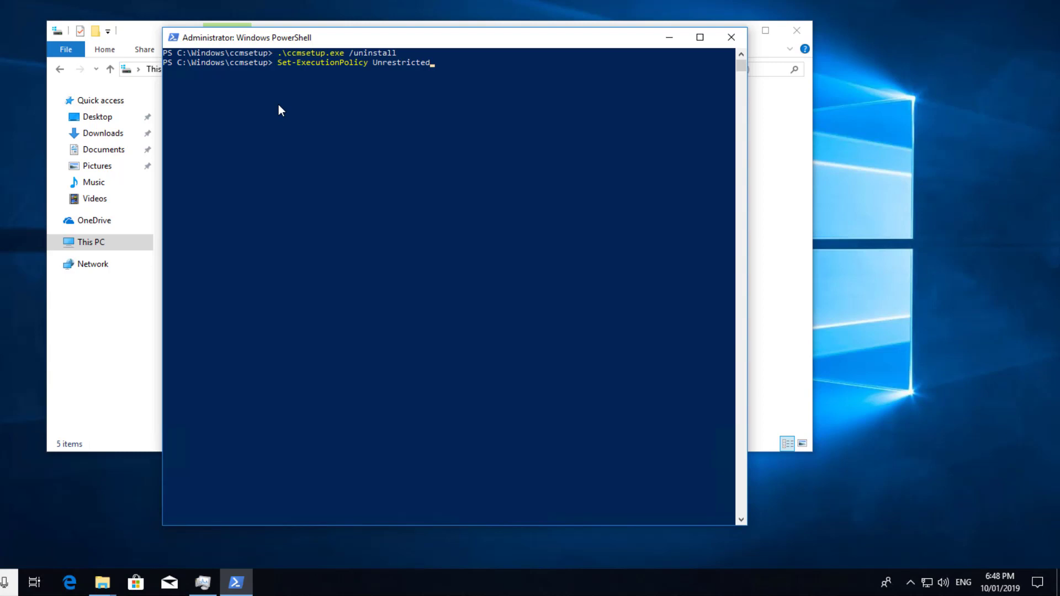
pyautogui.press('Return')
pyautogui.write('Y')
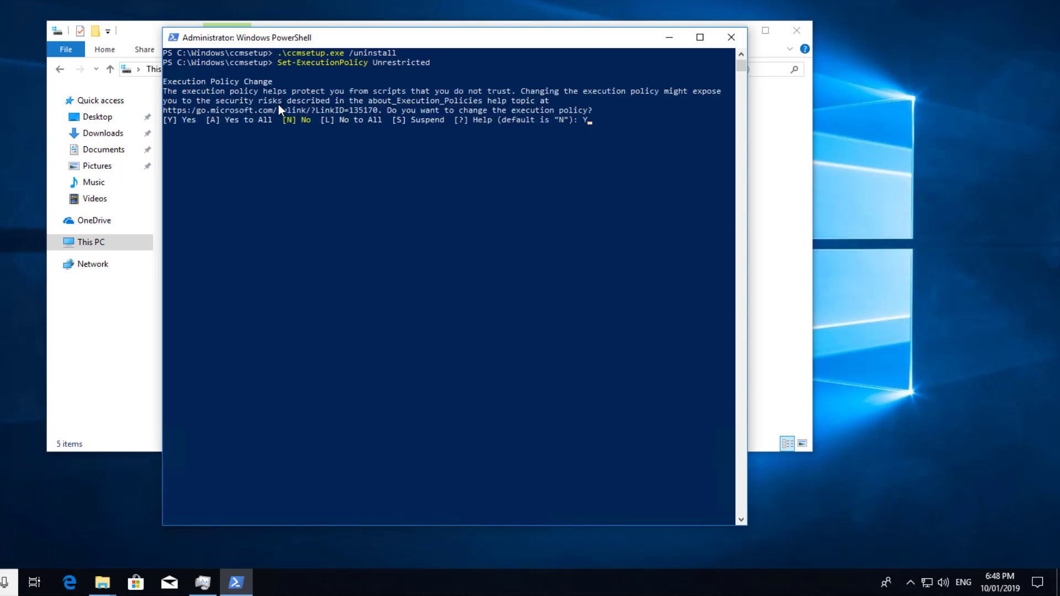
pyautogui.press('Return')
pyautogui.press('Return')
pyautogui.press('Return')
pyautogui.press('Return')
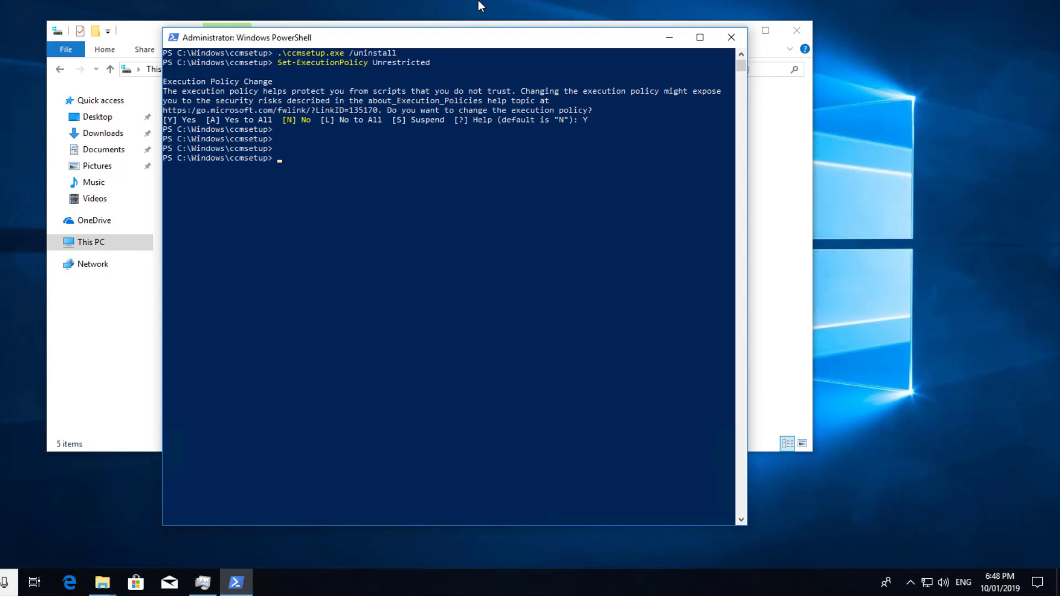
pyautogui.click(733, 38)
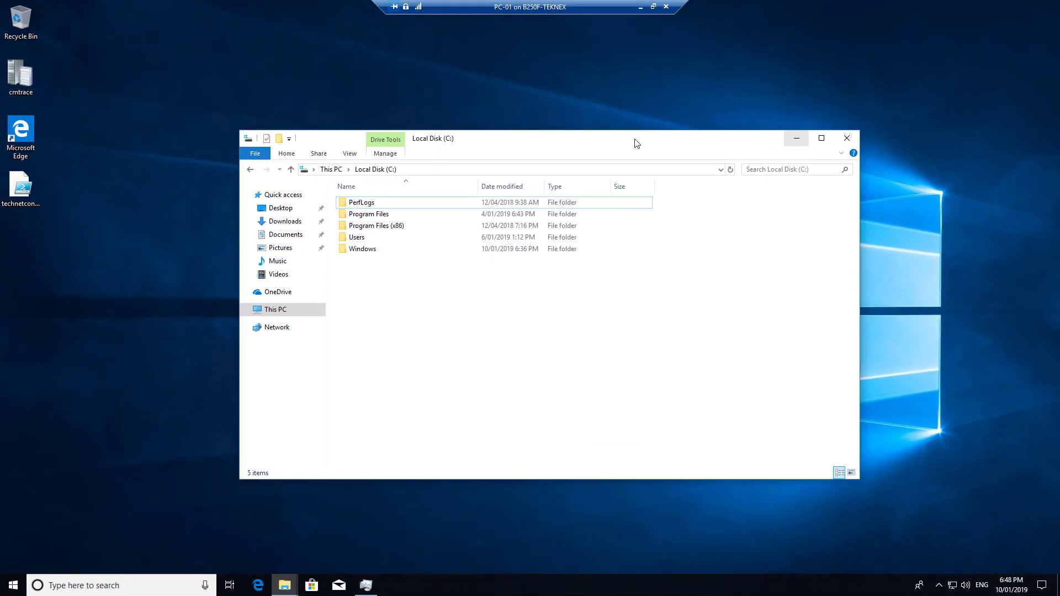
# Step: Run technetcontrib.ps1 from the desktop with PowerShell
pyautogui.click(21, 188)
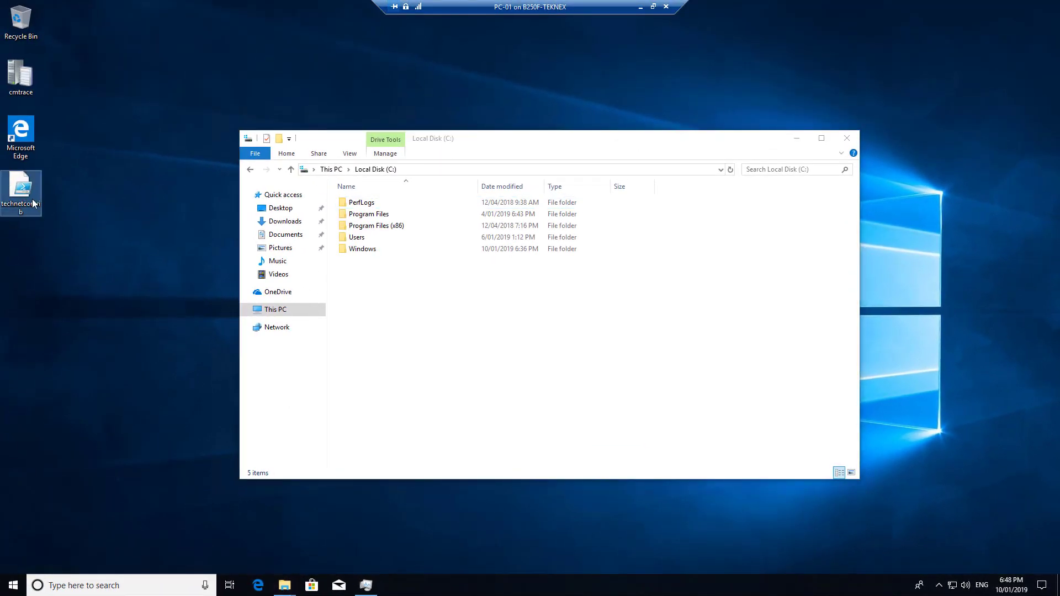
pyautogui.rightClick(28, 205)
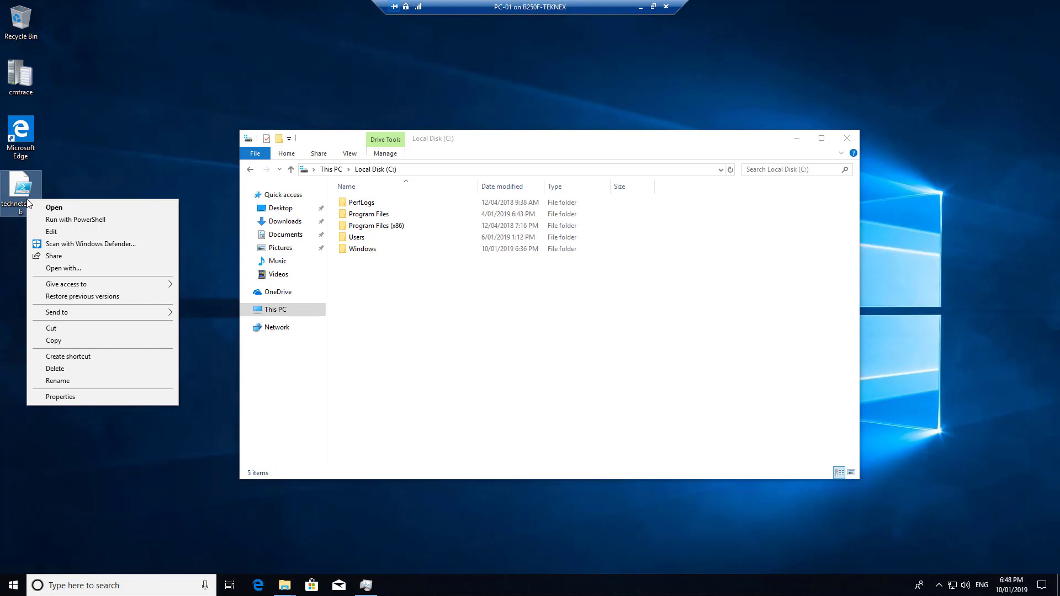
pyautogui.click(57, 220)
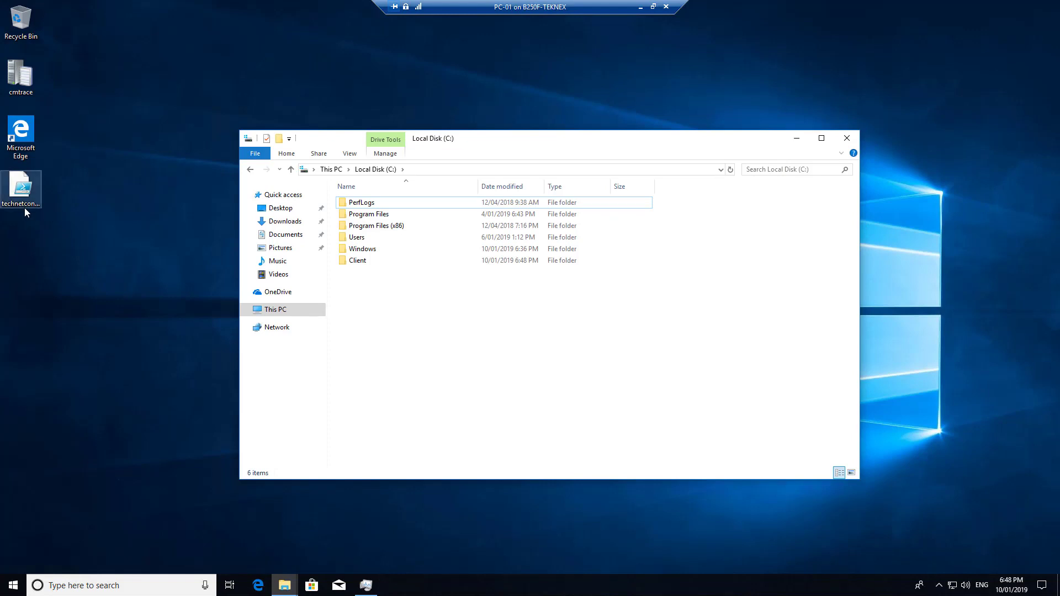
# Step: Check that C:\Client holds the 7 copied client files, then go back to Local Disk (C:)
pyautogui.click(366, 265)
pyautogui.doubleClick(372, 263)
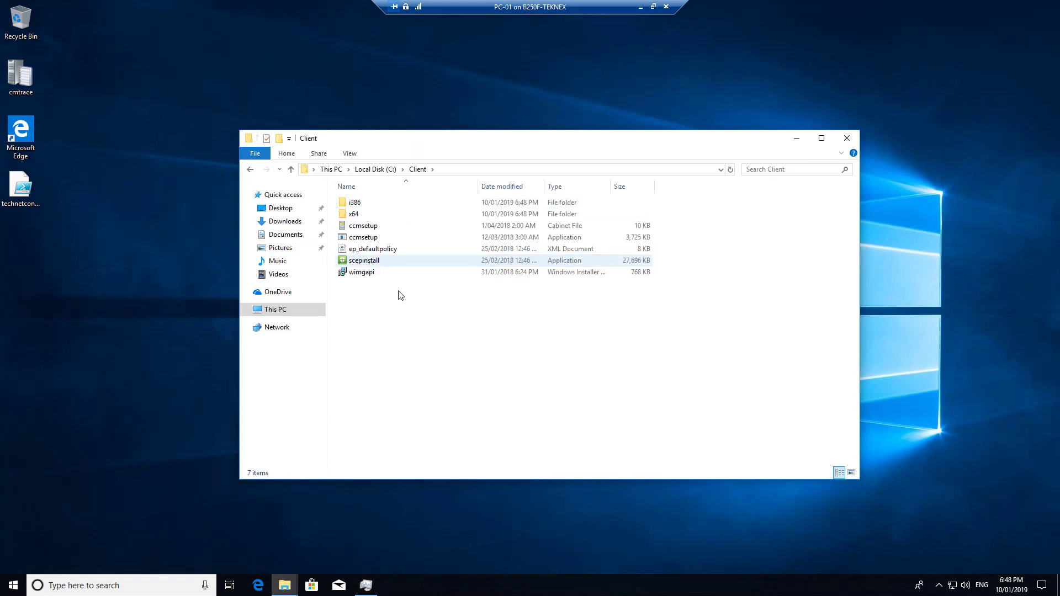
pyautogui.moveTo(406, 299); pyautogui.dragTo(353, 198)
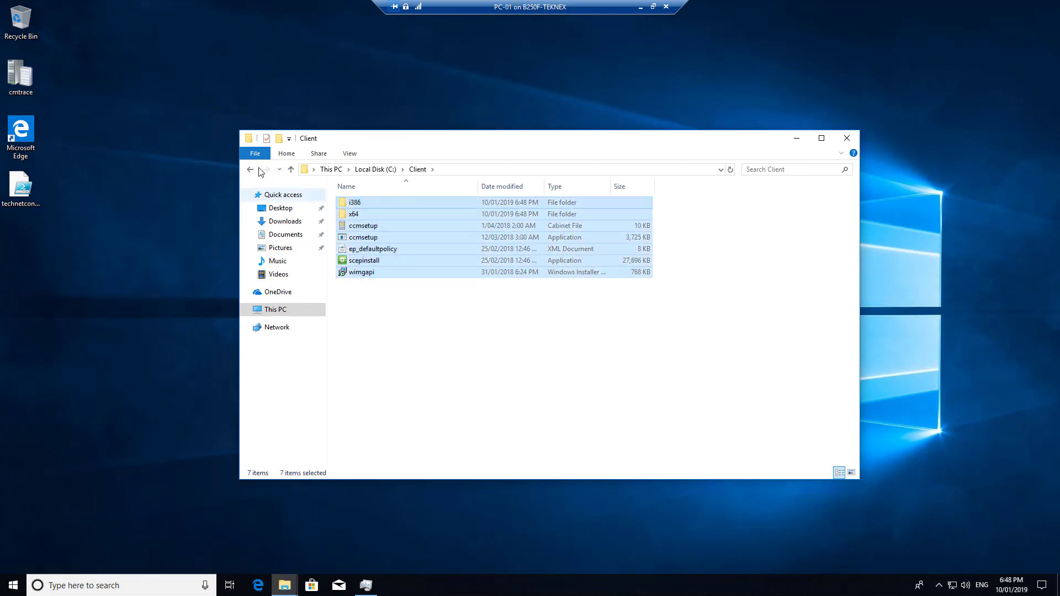
pyautogui.click(253, 169)
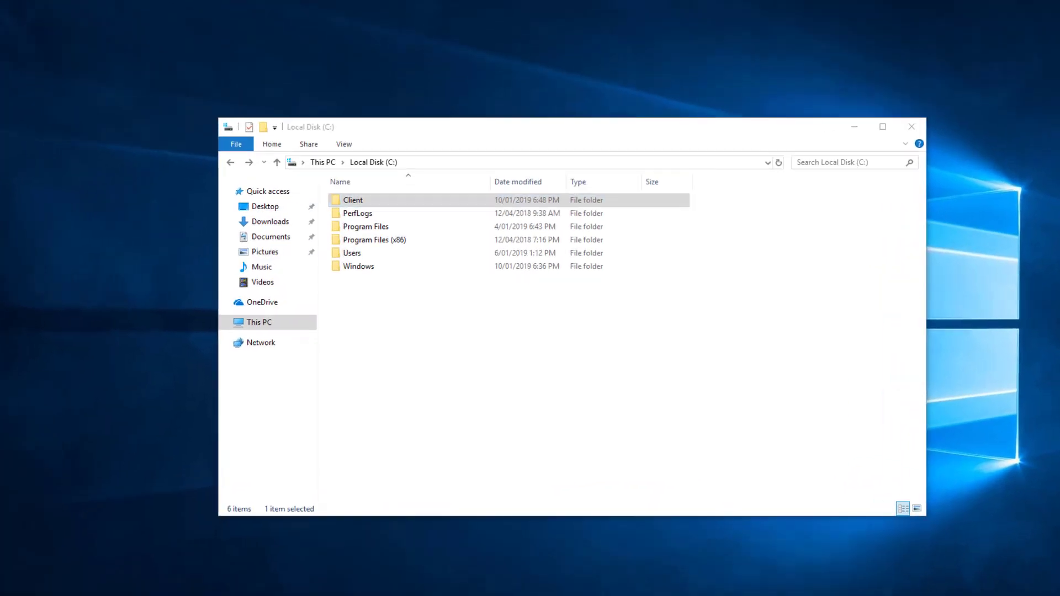
# Step: Watch ccmsetup.exe and then CcmExec.exe running in Task Manager's Details list, then minimize Task Manager
pyautogui.hotkey('ctrl', 'shift', 'Escape')
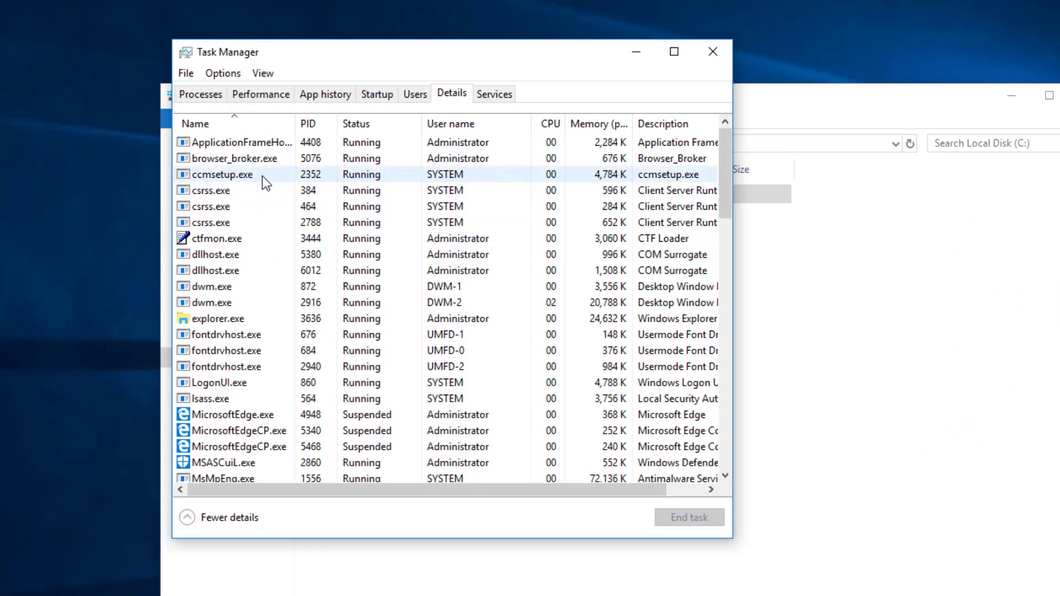
pyautogui.click(240, 180)
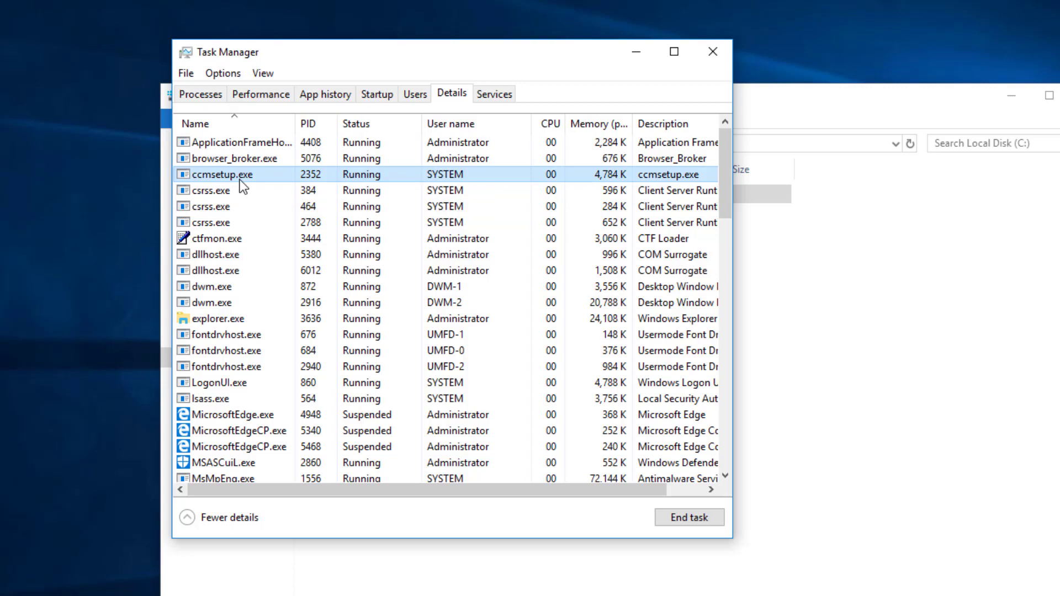
pyautogui.moveTo(409, 54); pyautogui.dragTo(525, 56)
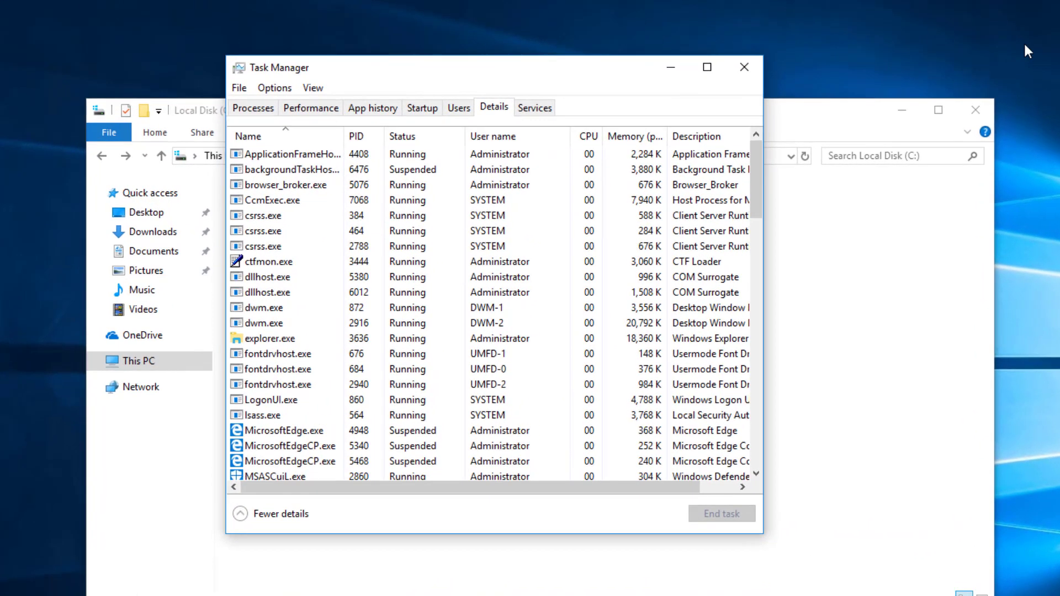
pyautogui.click(297, 205)
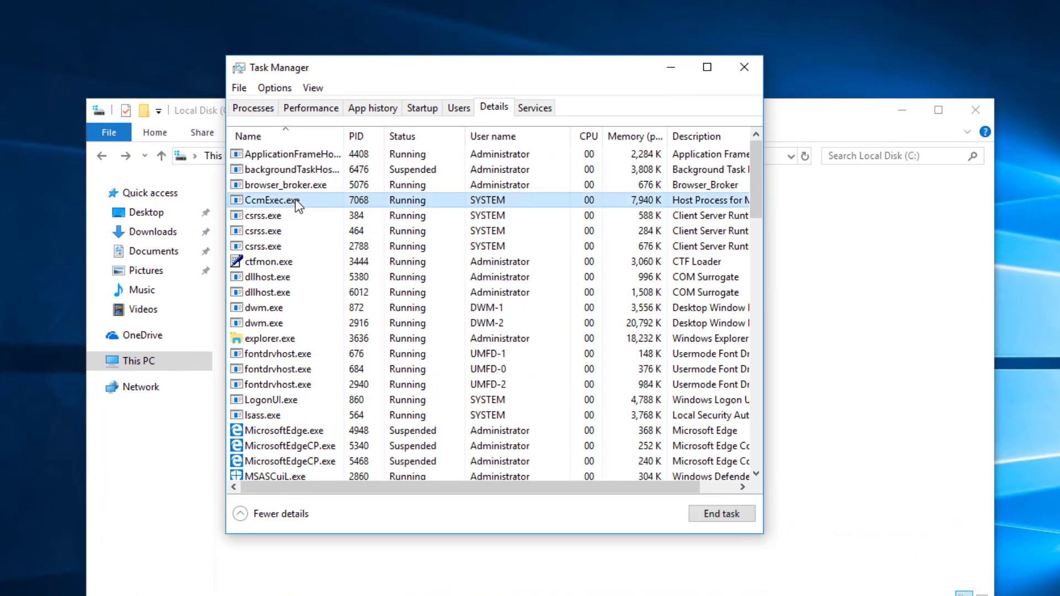
pyautogui.click(677, 68)
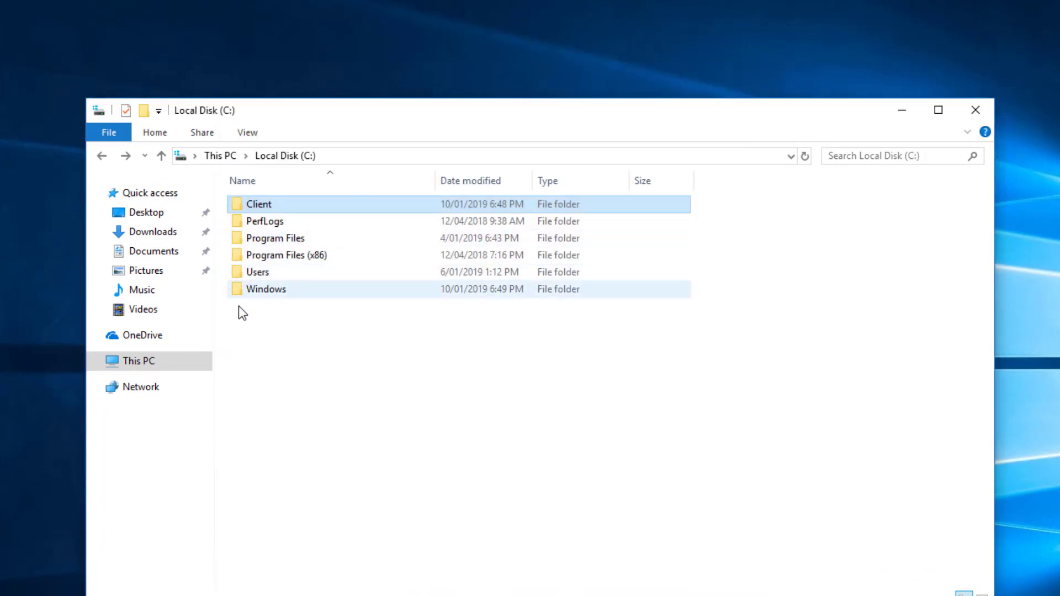
# Step: Browse File Explorer to the C:\Windows\ccmsetup\Logs folder
pyautogui.click(156, 368)
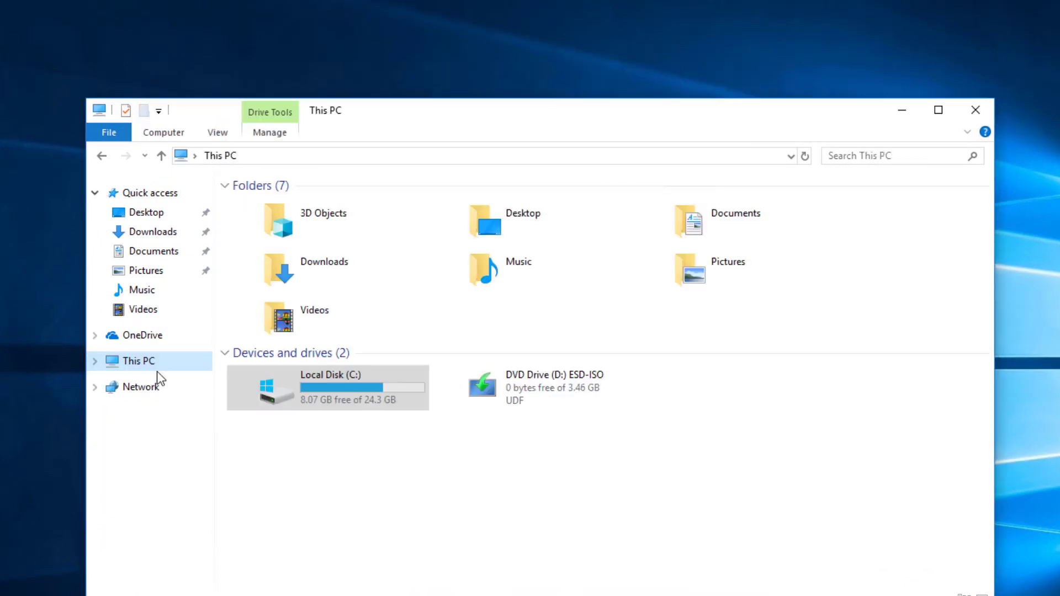
pyautogui.doubleClick(351, 389)
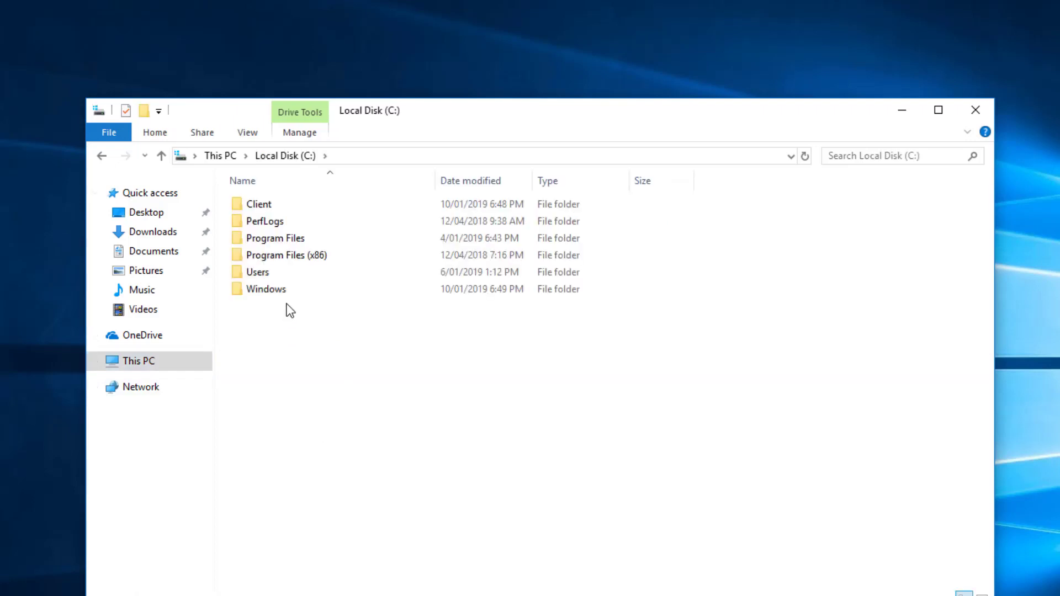
pyautogui.doubleClick(294, 289)
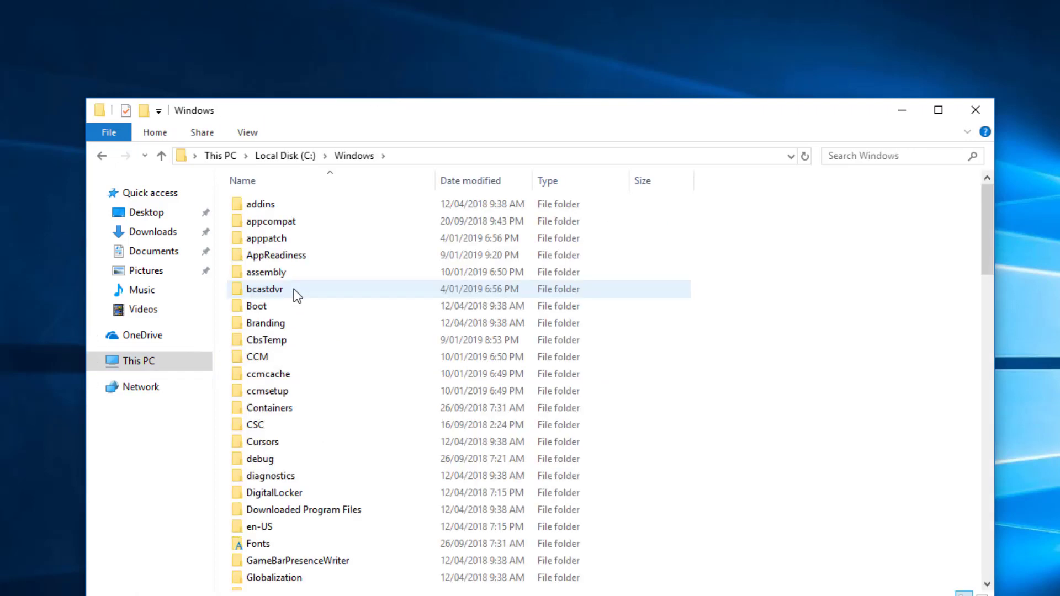
pyautogui.click(296, 393)
pyautogui.doubleClick(296, 392)
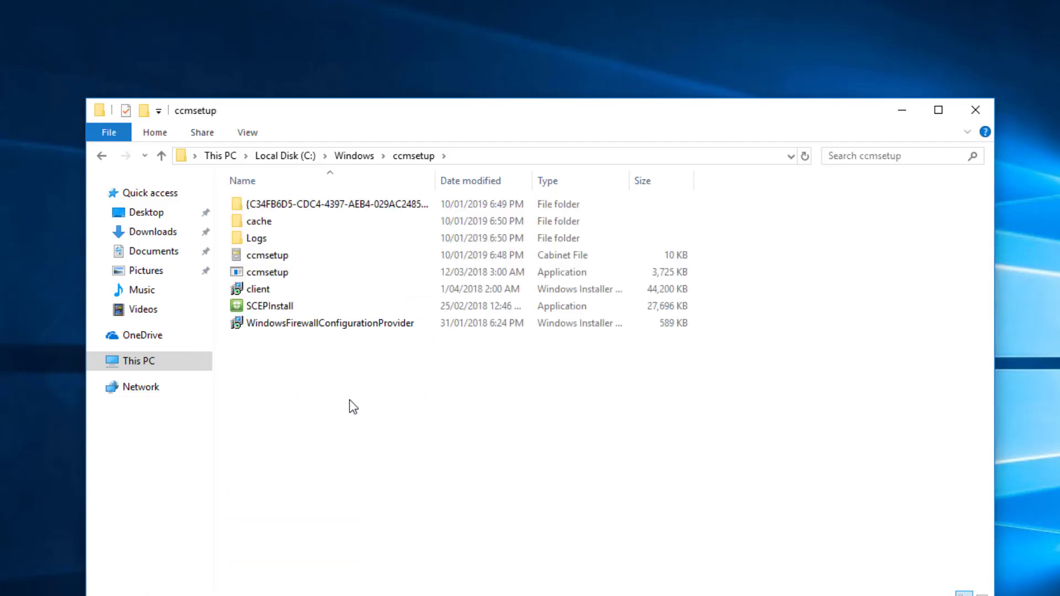
pyautogui.moveTo(431, 383); pyautogui.dragTo(293, 231)
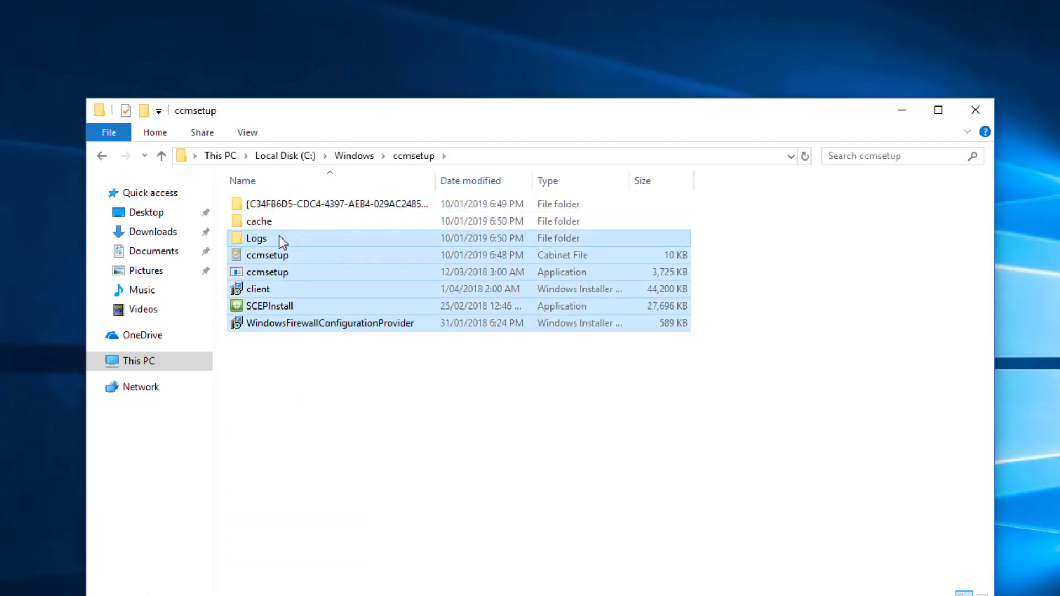
pyautogui.click(280, 236)
pyautogui.doubleClick(287, 240)
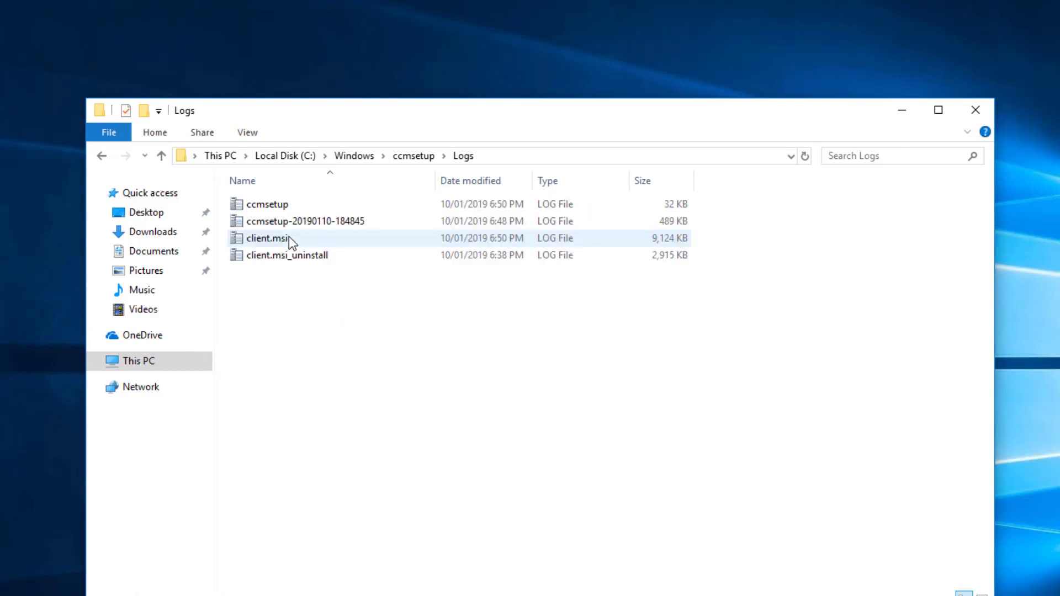
# Step: Open ccmsetup.log in CMTrace and confirm CcmSetup exited with return code 0
pyautogui.click(300, 206)
pyautogui.doubleClick(301, 213)
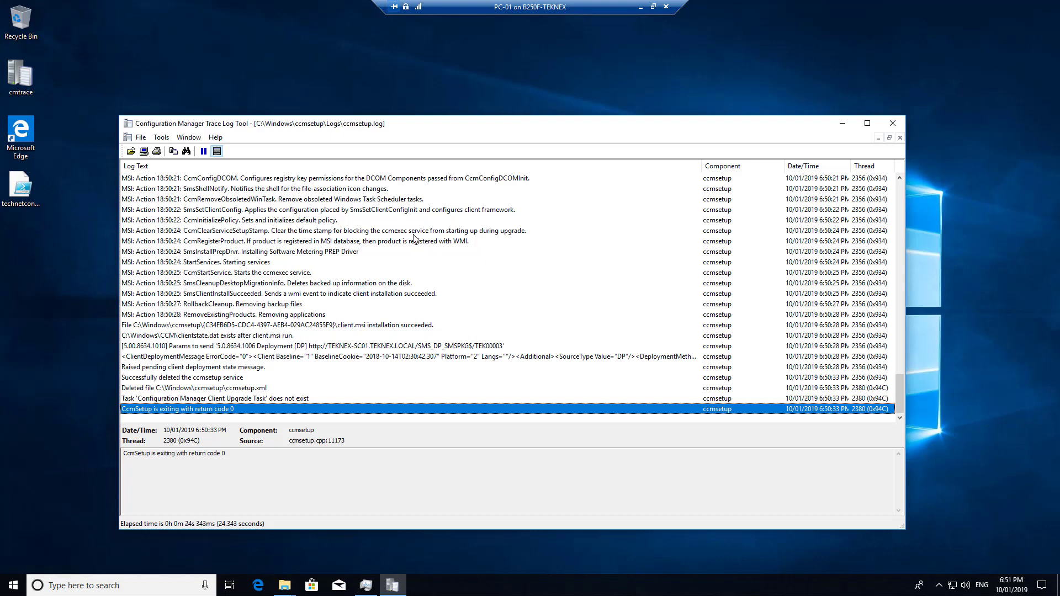
pyautogui.click(891, 126)
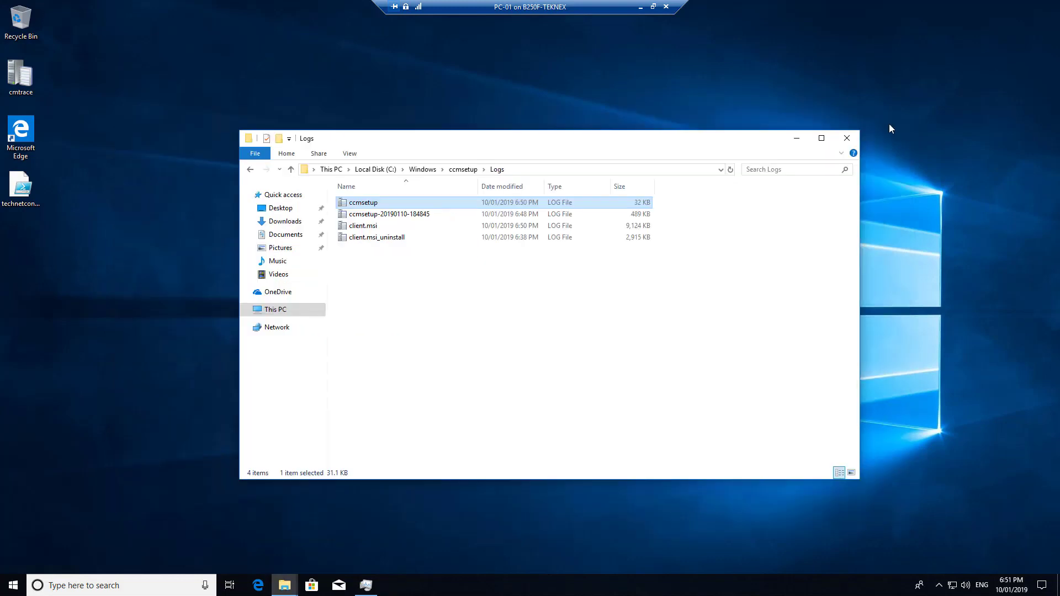
pyautogui.click(526, 381)
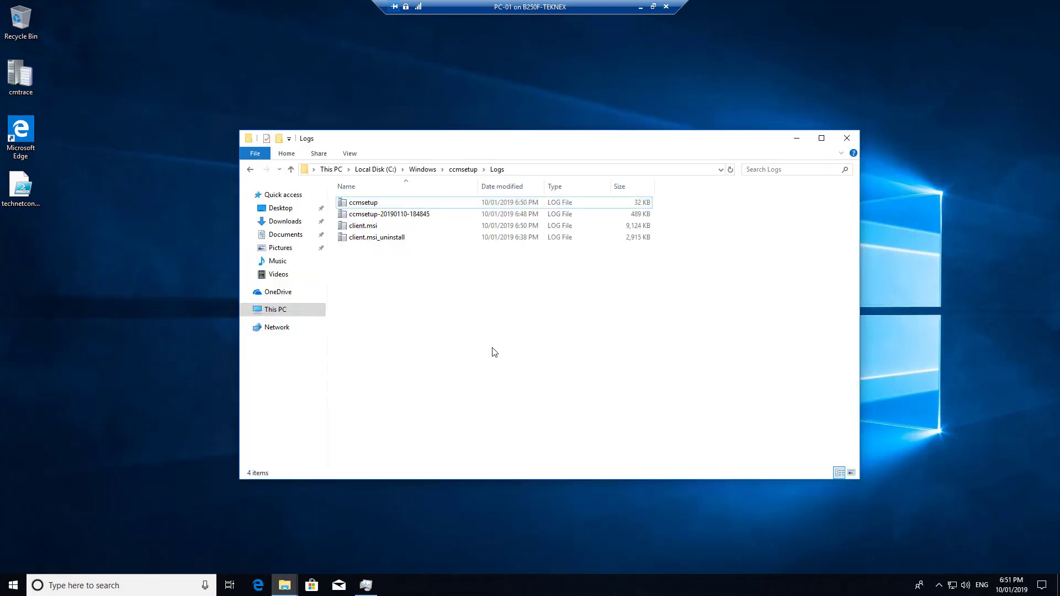
pyautogui.press('super+r')
# Step: In Control Panel's Configuration Manager, check management point TEKNEX-SC01.TEKNEX.LOCAL and site code SMS:TEK
pyautogui.write('control')
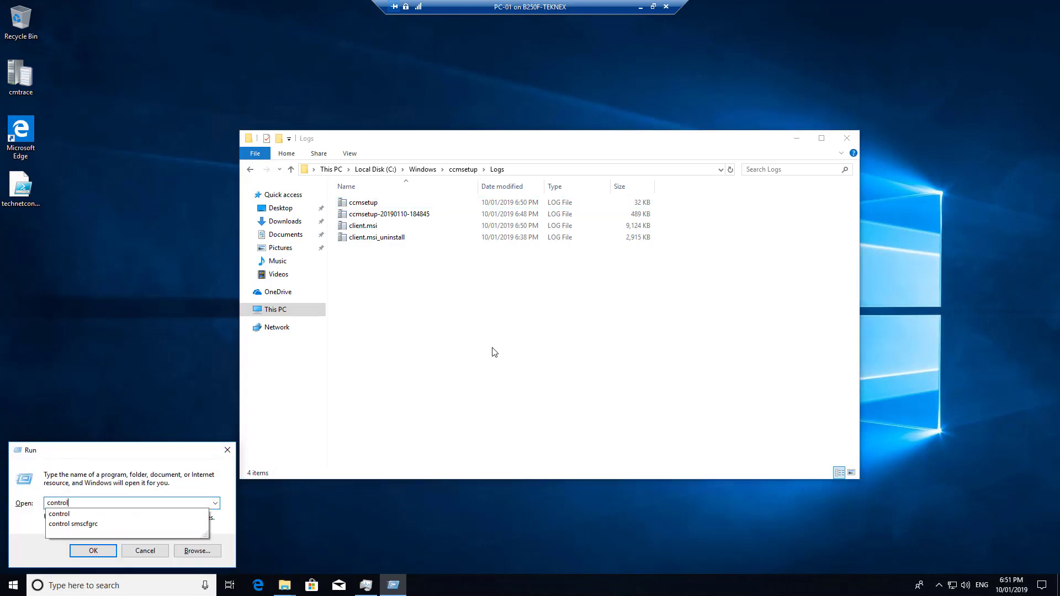
pyautogui.press('Return')
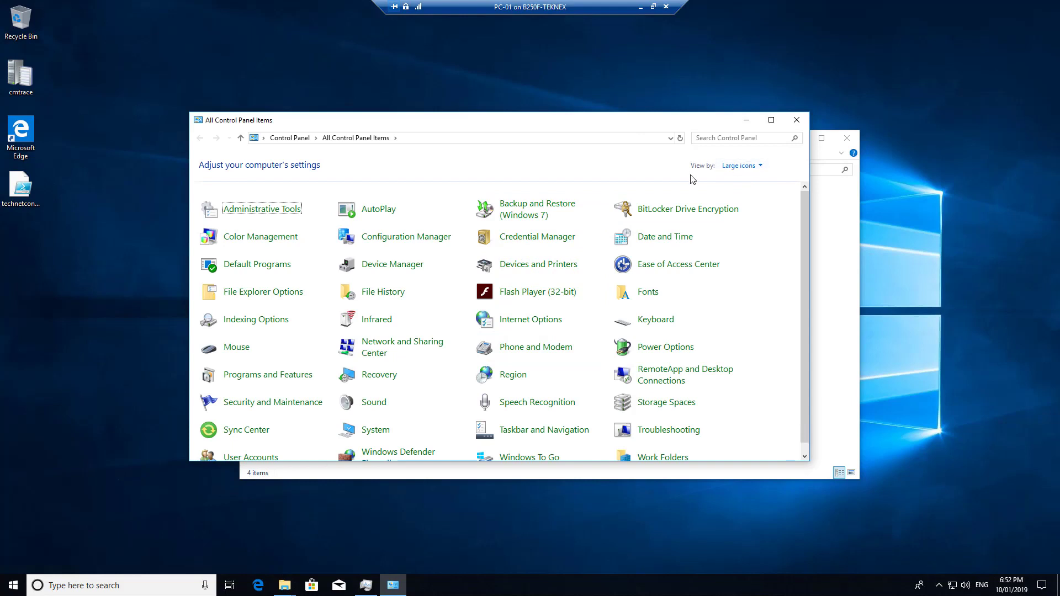
pyautogui.click(406, 237)
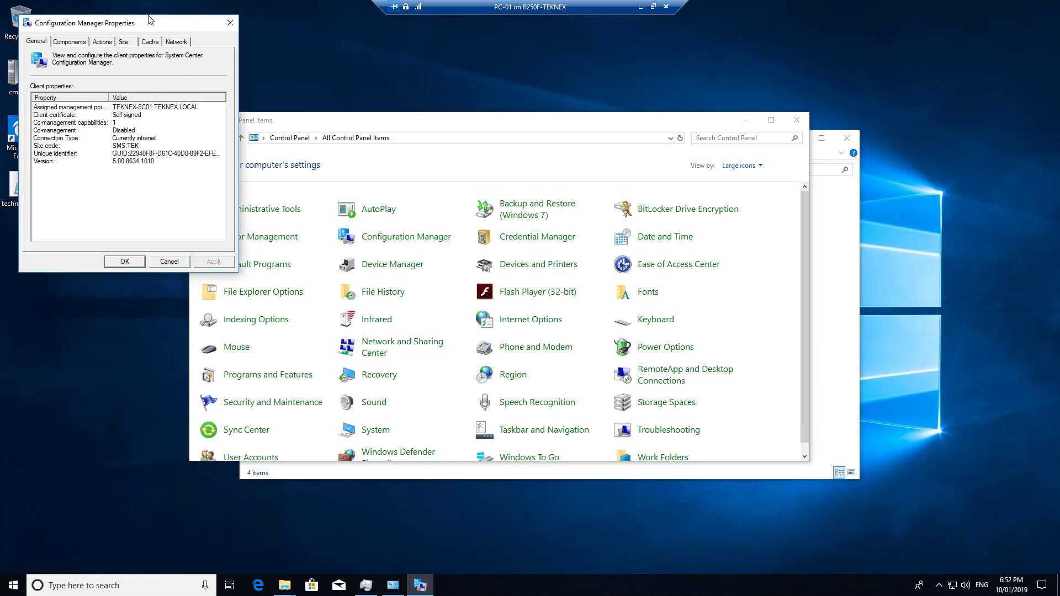
pyautogui.moveTo(150, 25); pyautogui.dragTo(555, 157)
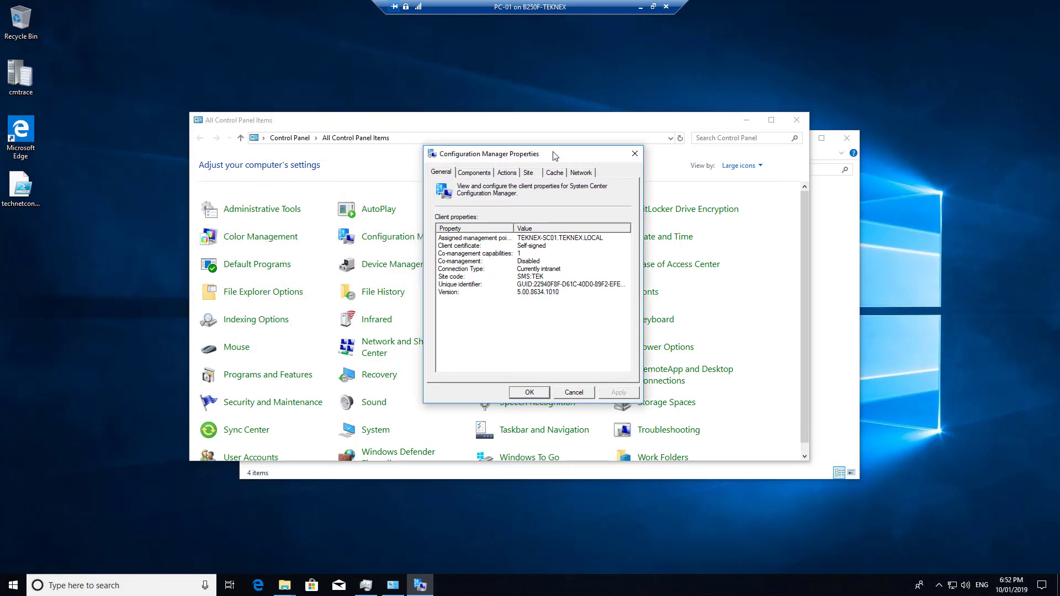
pyautogui.click(476, 238)
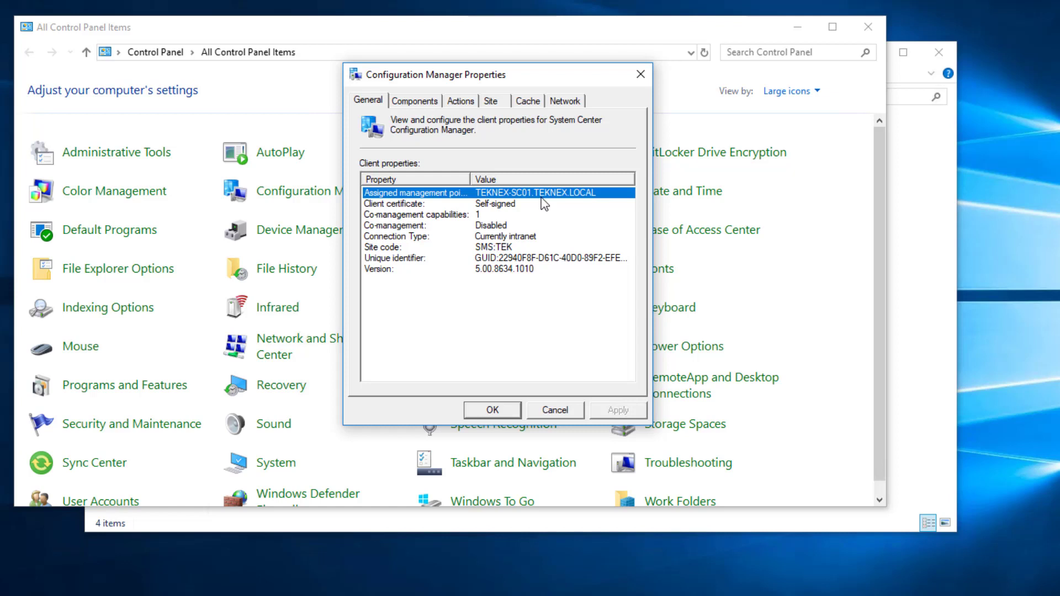
pyautogui.click(506, 250)
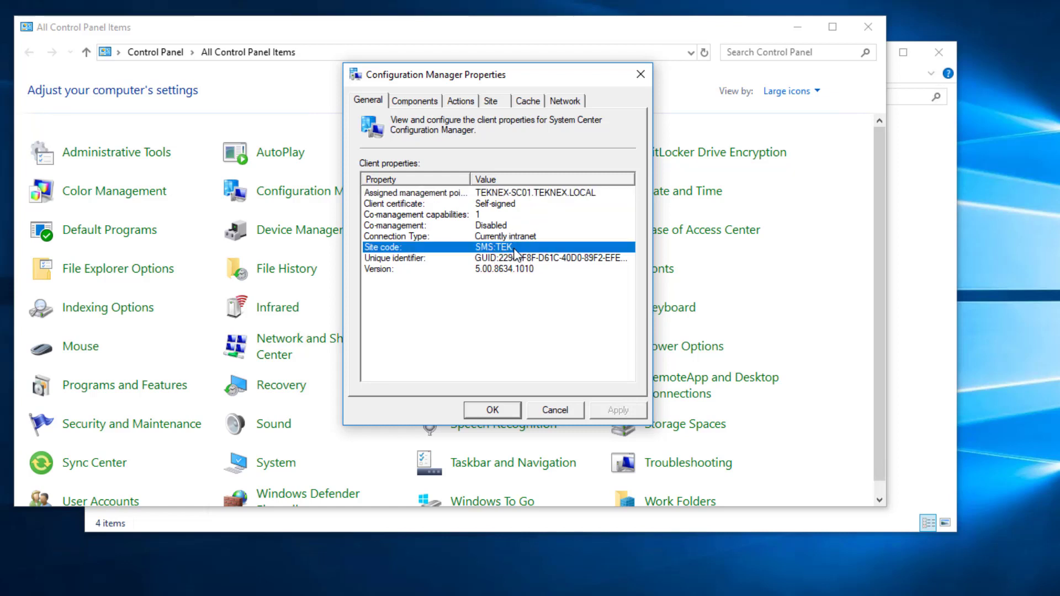
# Step: Run the Machine Policy and User Policy Retrieval & Evaluation Cycles now
pyautogui.click(469, 105)
pyautogui.click(410, 198)
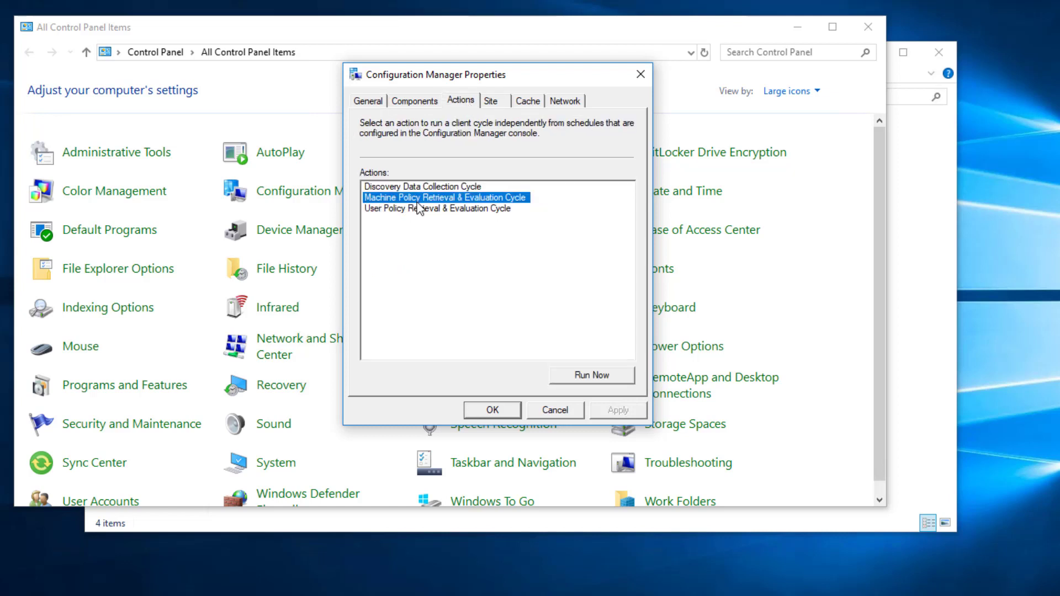
pyautogui.click(599, 374)
pyautogui.click(615, 326)
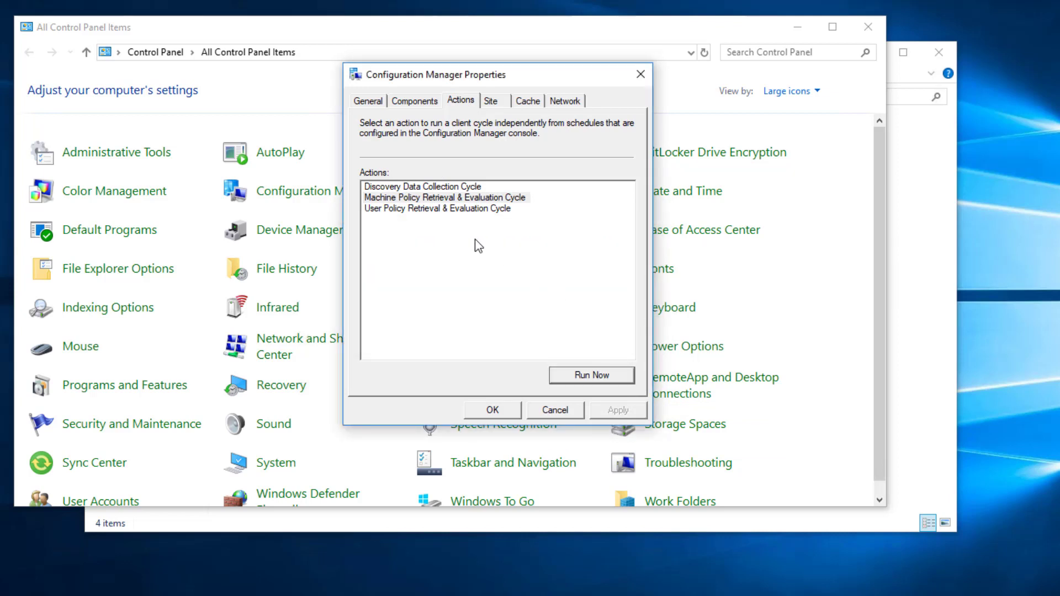
pyautogui.click(474, 208)
pyautogui.click(616, 378)
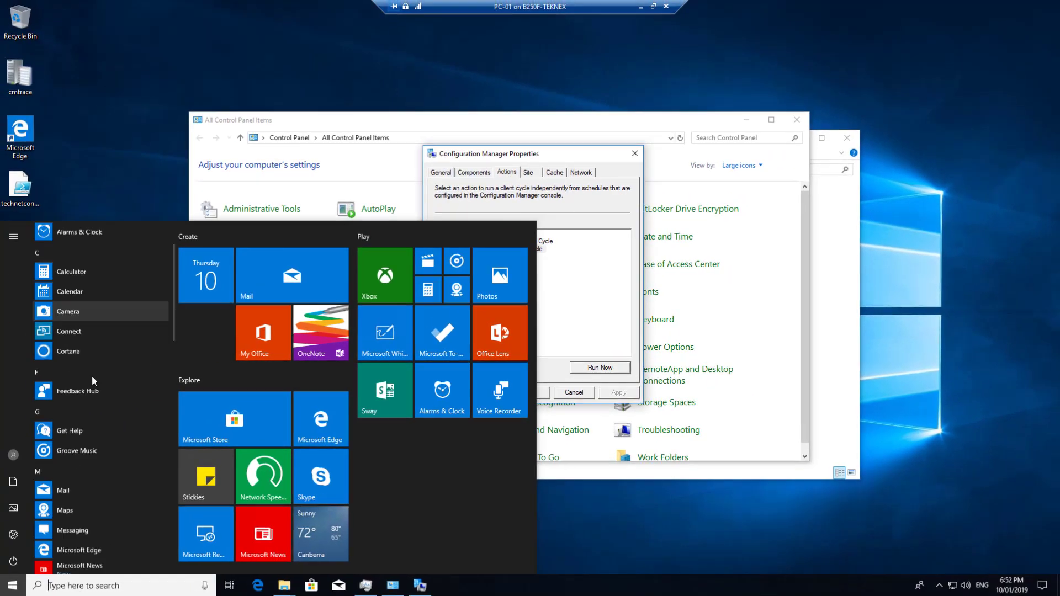
# Step: Launch Software Center from Microsoft System Center, confirm the Teknex Solutions branding, and close it
pyautogui.scroll(-5, 92, 377)
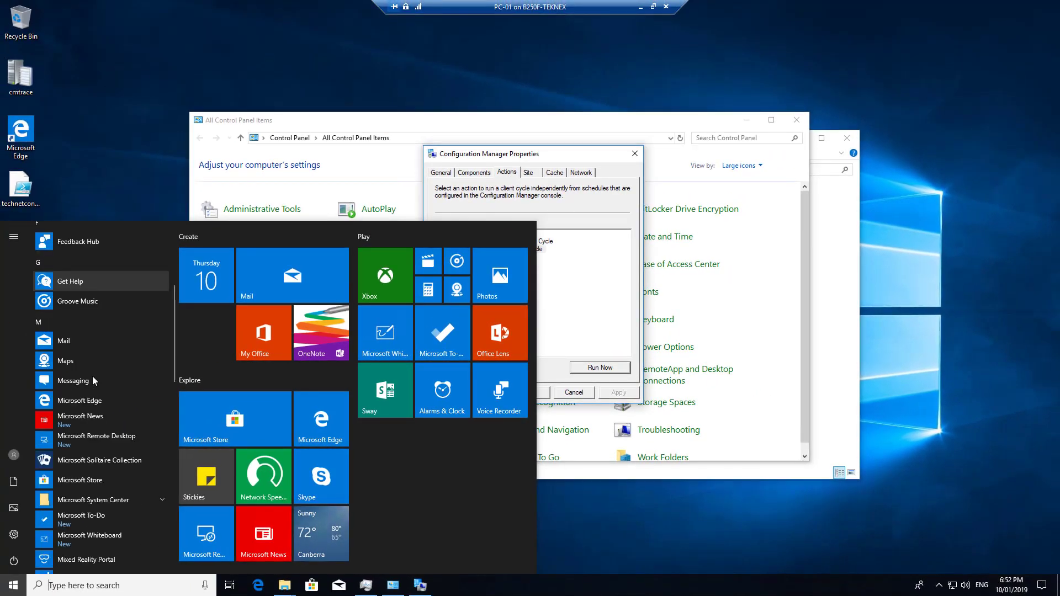
pyautogui.click(120, 504)
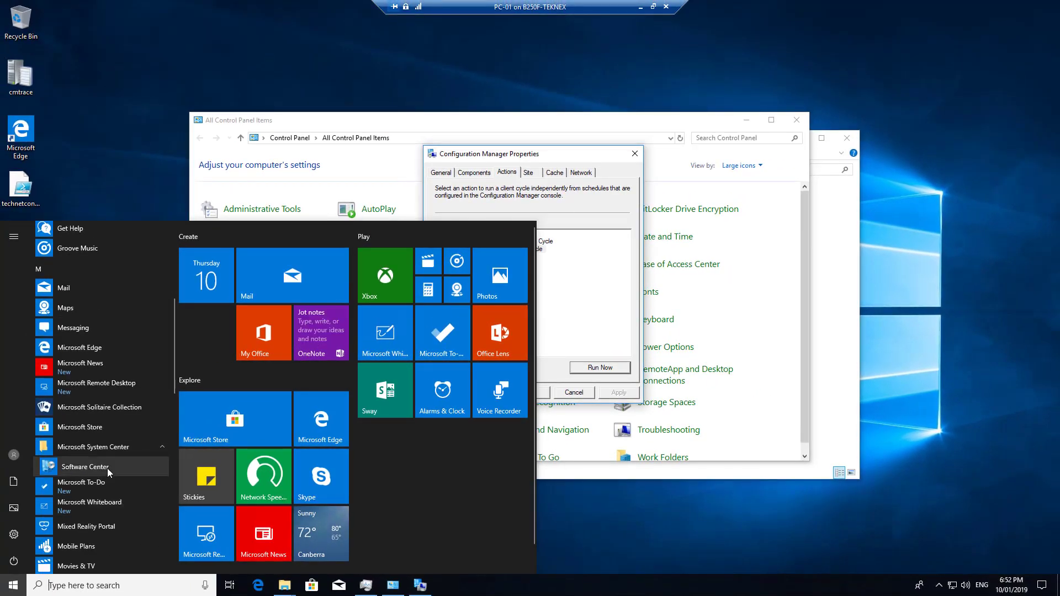
pyautogui.click(107, 469)
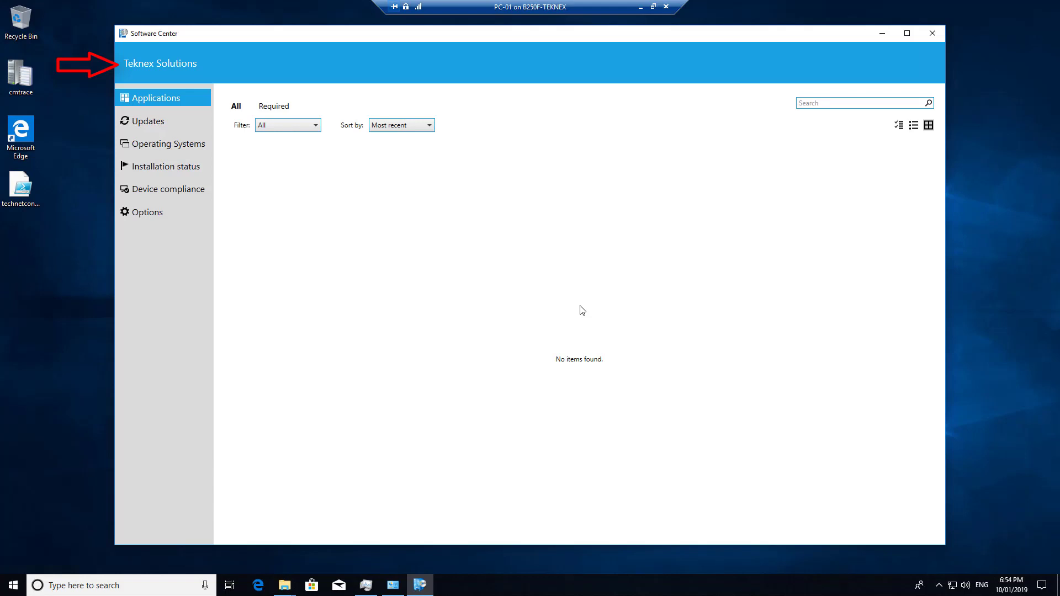
pyautogui.click(932, 34)
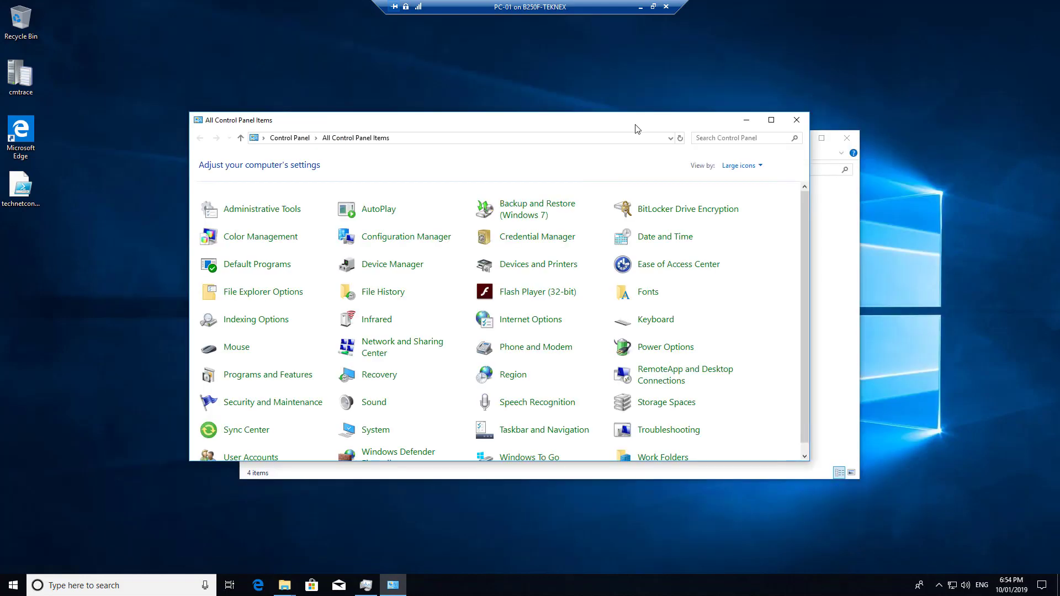
# Step: Reopen Configuration Manager properties, review the full list of action cycles, and cancel
pyautogui.click(438, 238)
pyautogui.moveTo(282, 129); pyautogui.dragTo(474, 135)
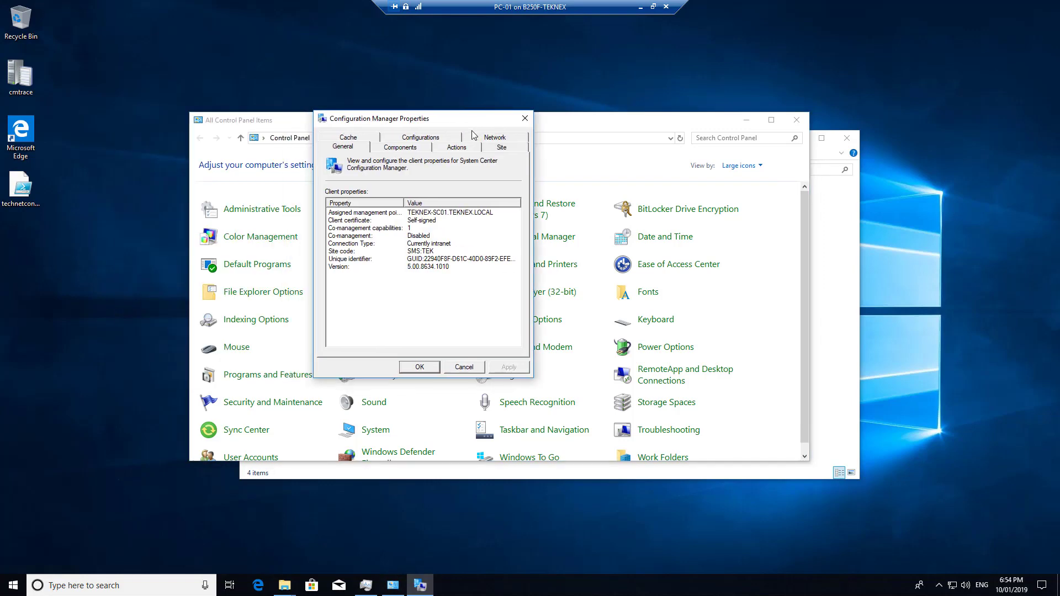
pyautogui.click(457, 147)
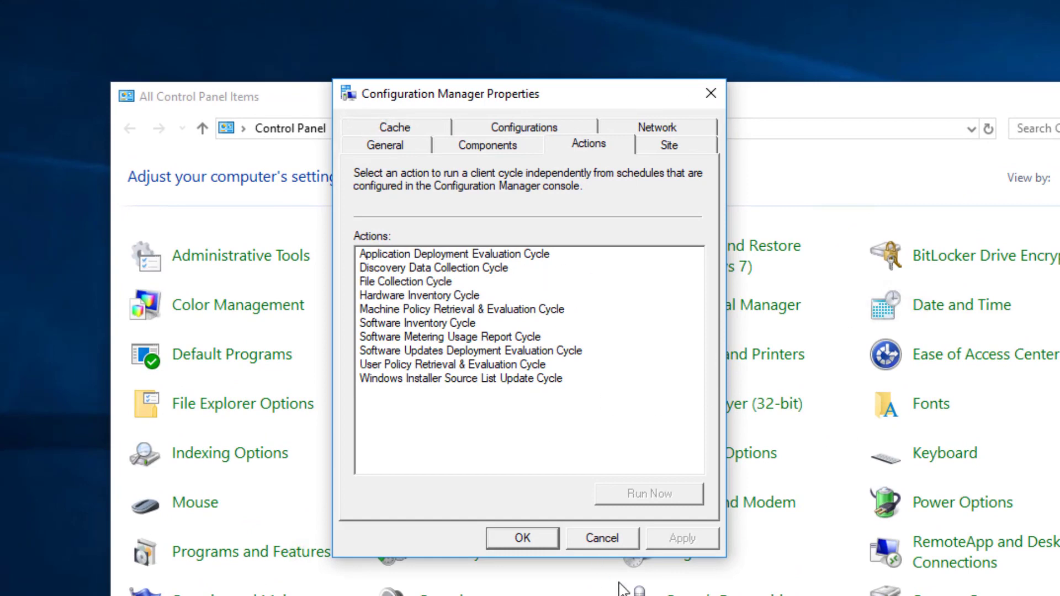
pyautogui.click(601, 537)
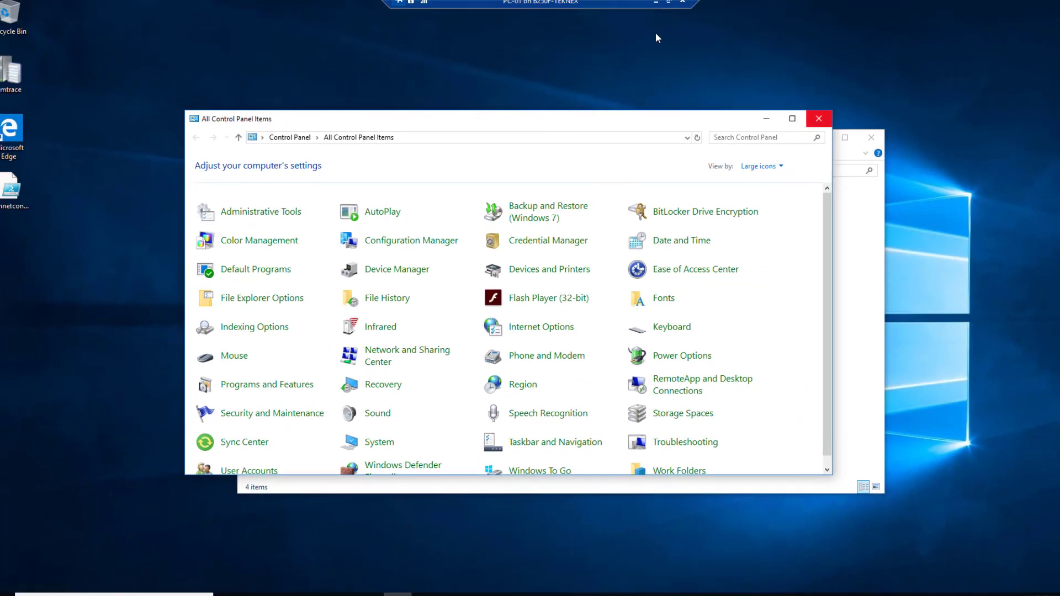
# Step: Switch to the TEKNEX-SC01 server VM and refresh the console's Devices list
pyautogui.click(365, 586)
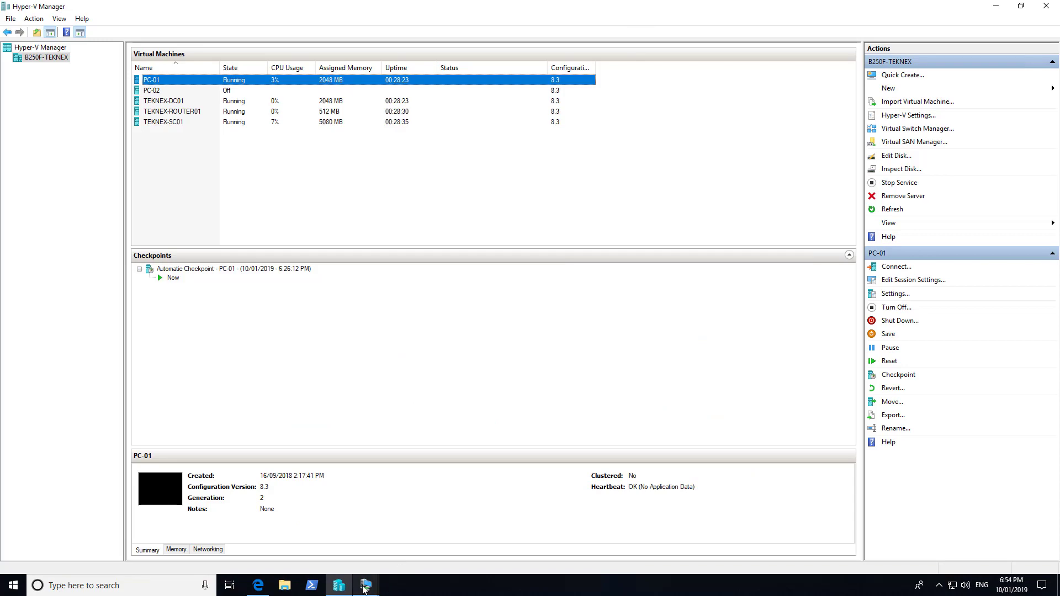
pyautogui.moveTo(364, 589)
pyautogui.click(329, 540)
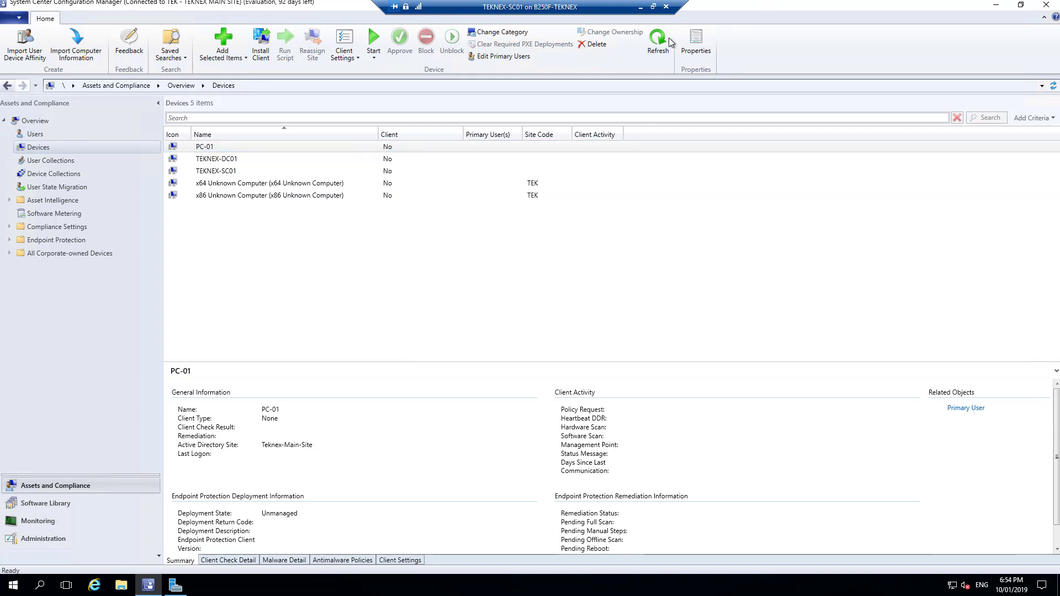
pyautogui.click(659, 42)
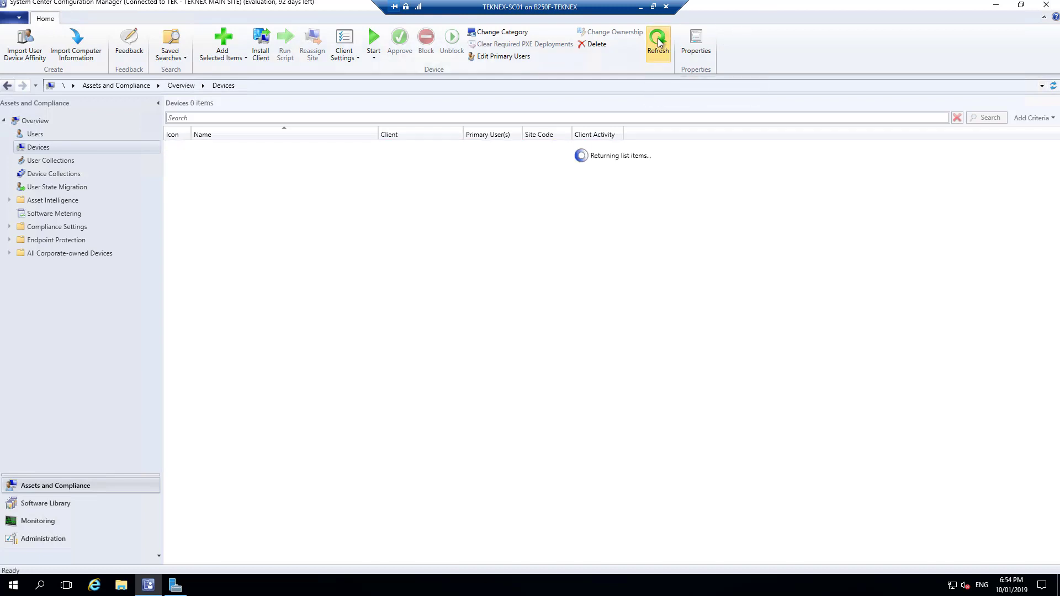